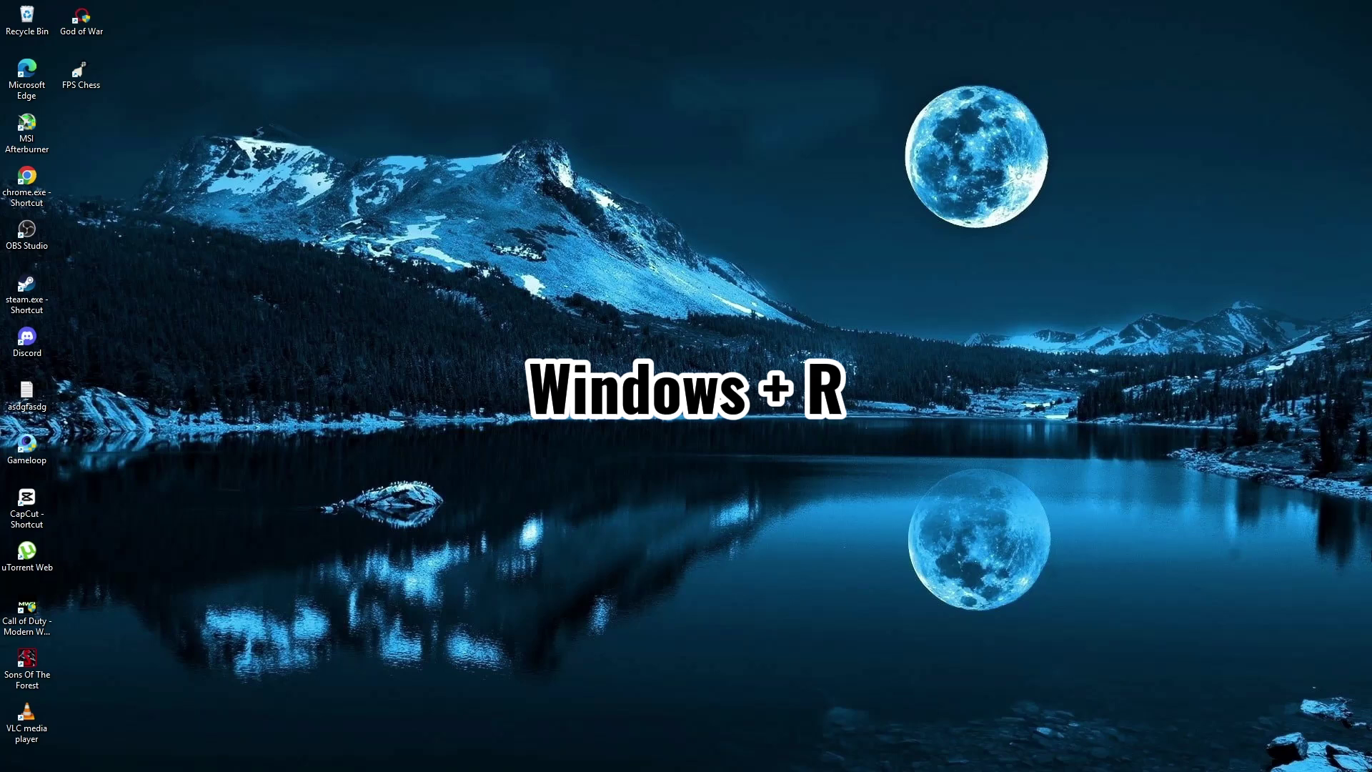
Run devmgmt.msc from the Run dialog to open Device Manager
{"action": "key", "text": "super+r"}
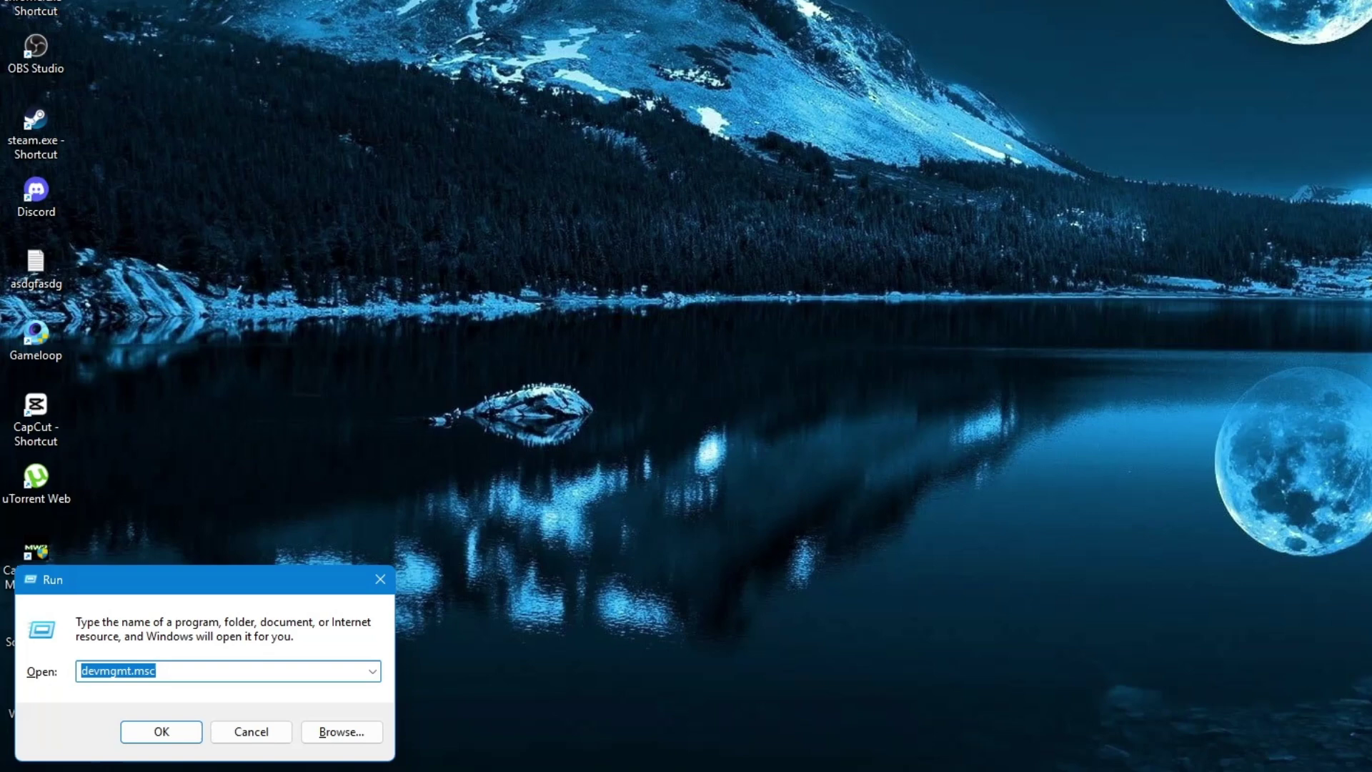
{"action": "type", "text": "dev"}
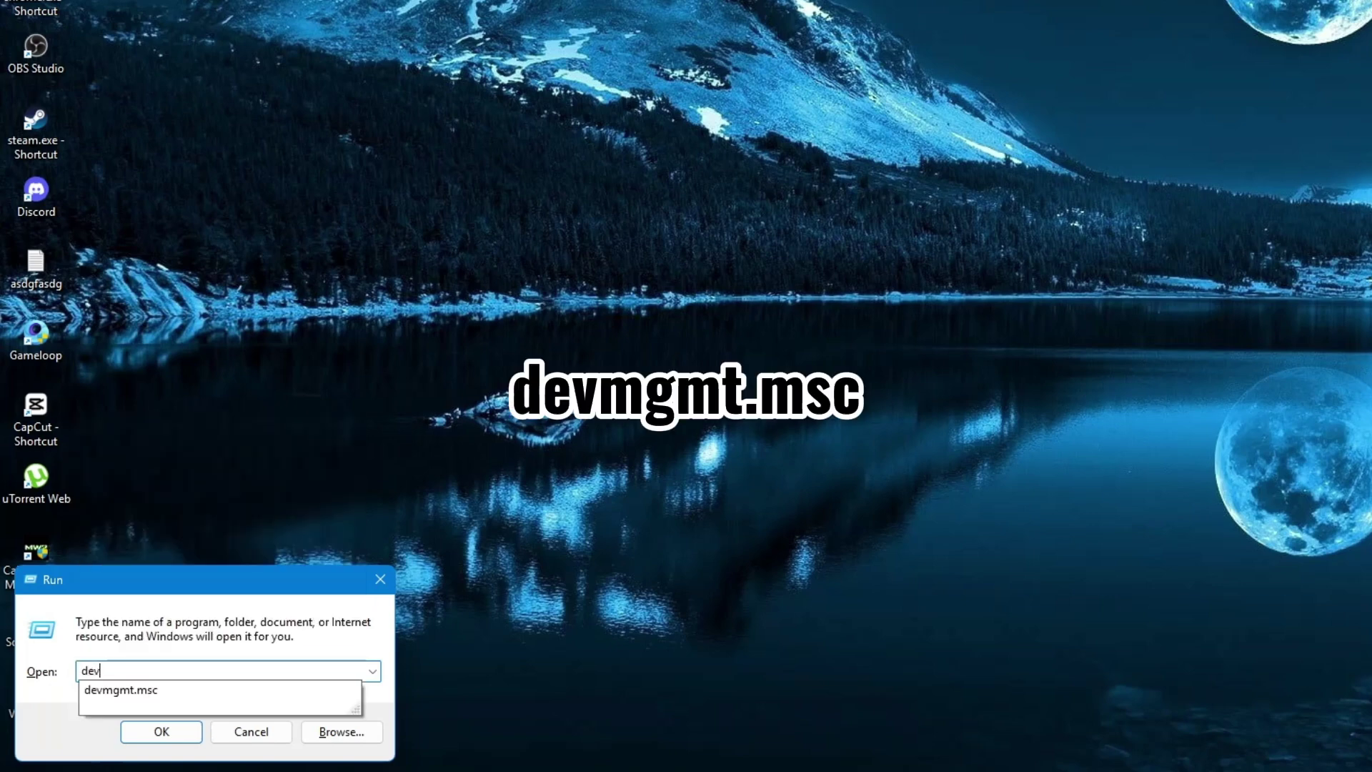
{"action": "type", "text": "mgmt.msc"}
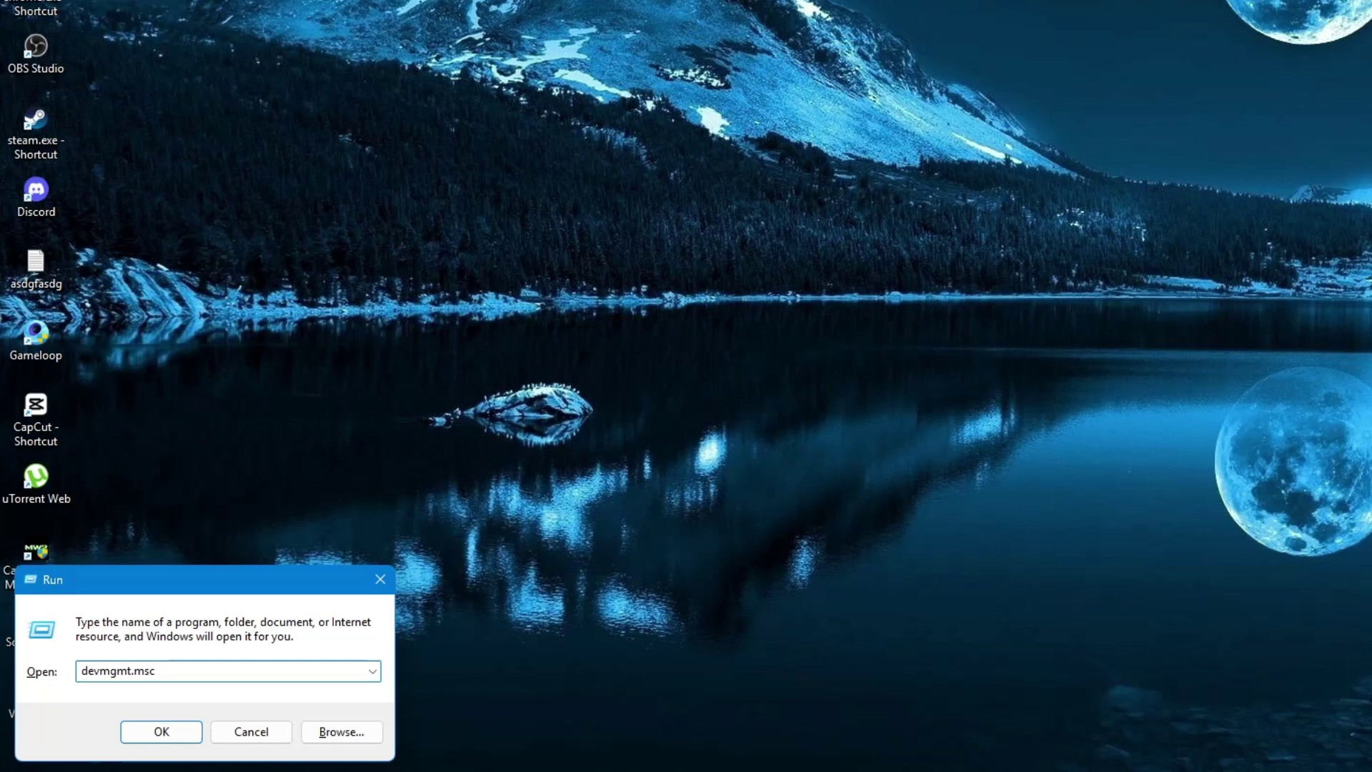
{"action": "key", "text": "Return"}
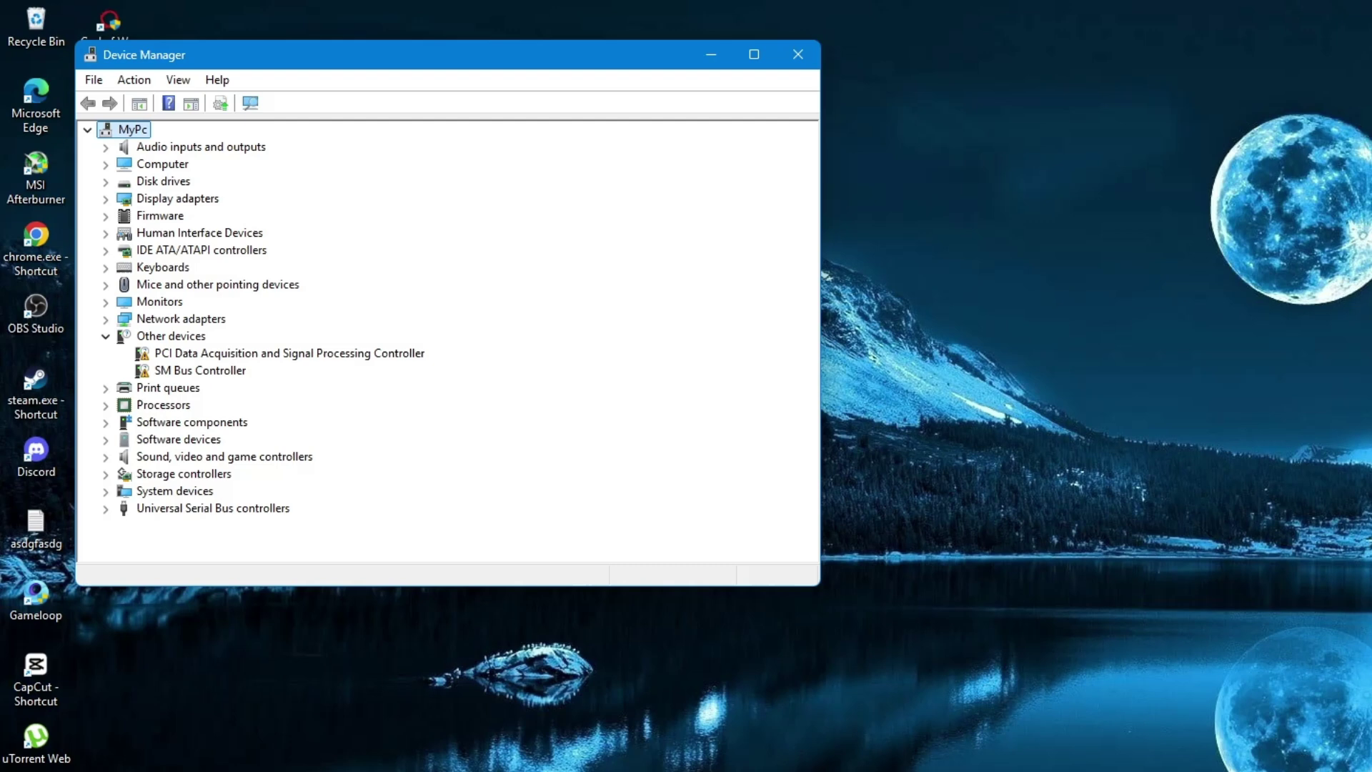
Expand Mice and other pointing devices and select the HID-compliant mouse entry
{"action": "key", "text": "Down"}
{"action": "key", "text": "Down"}
{"action": "key", "text": "Down"}
{"action": "key", "text": "Down"}
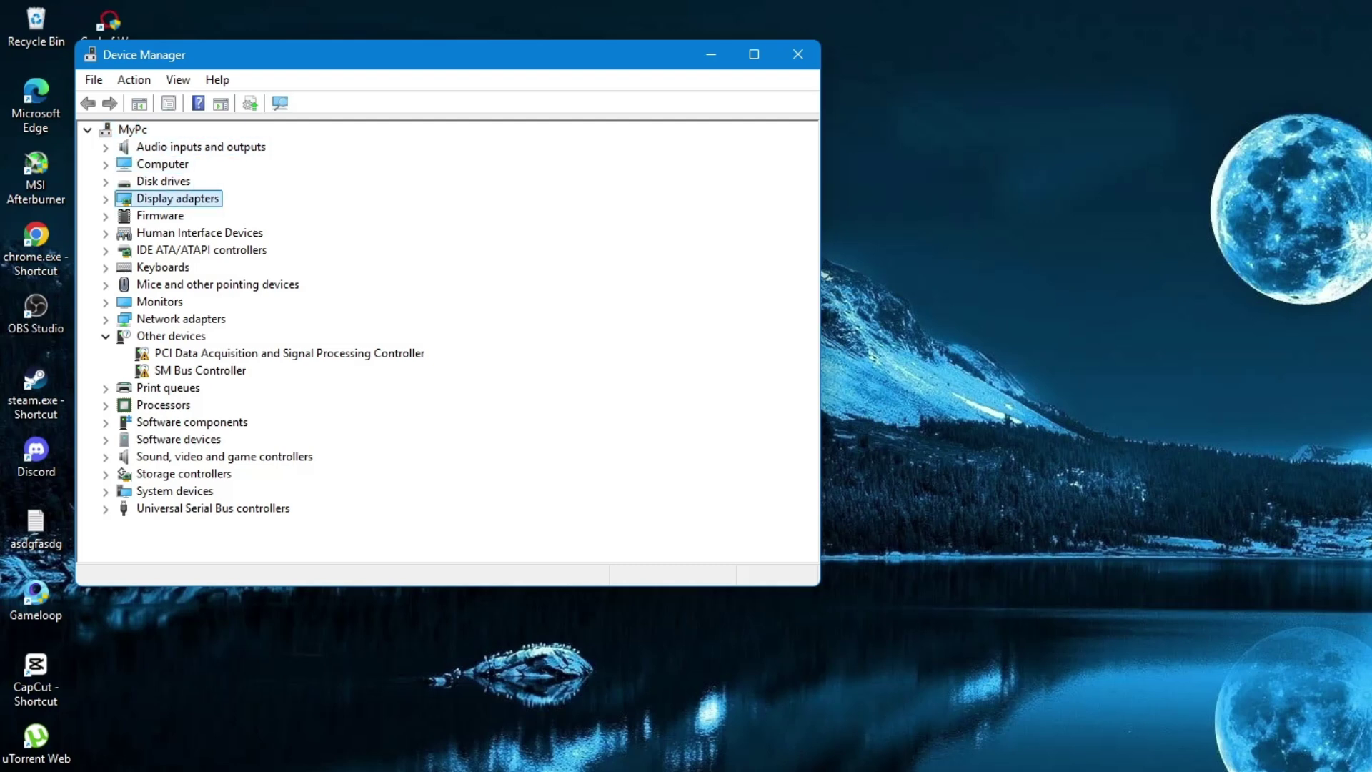
{"action": "key", "text": "Down"}
{"action": "key", "text": "Down"}
{"action": "key", "text": "Down"}
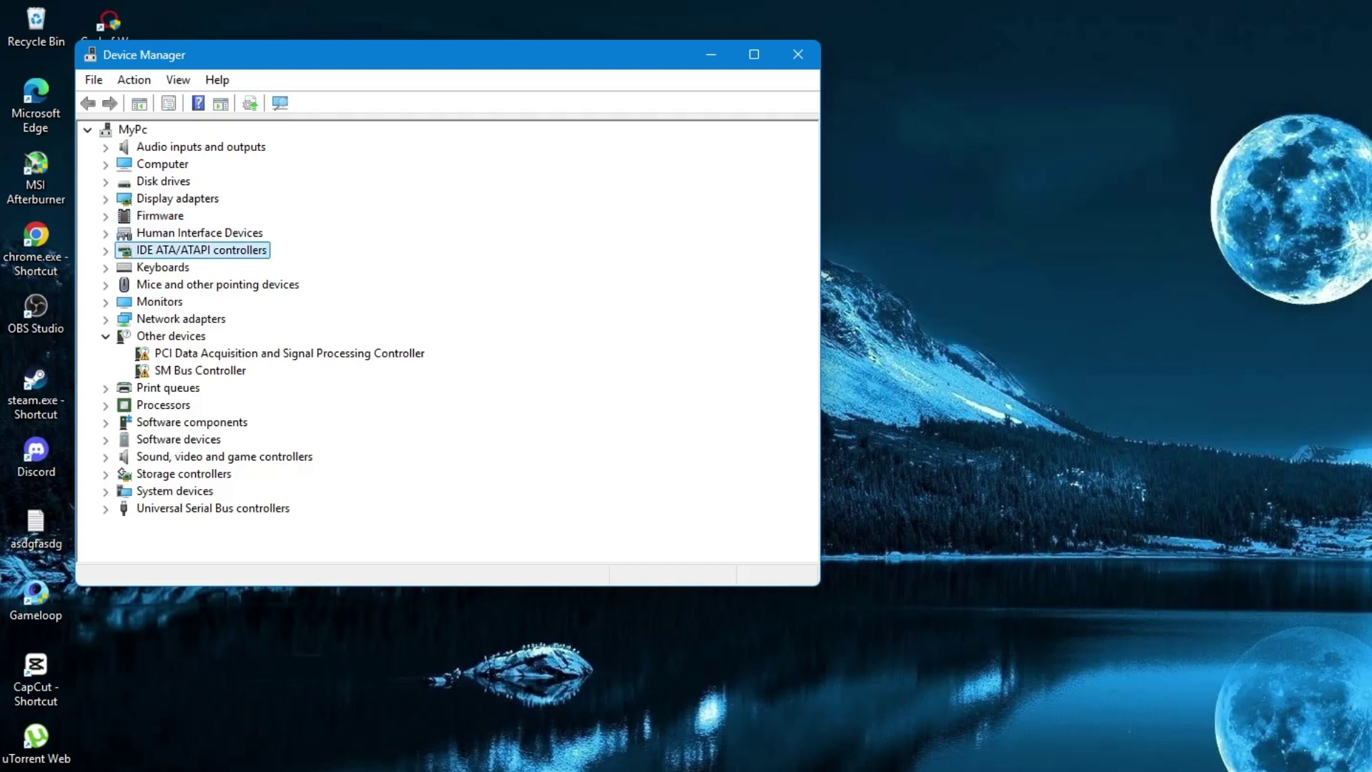
{"action": "key", "text": "Down"}
{"action": "key", "text": "Down"}
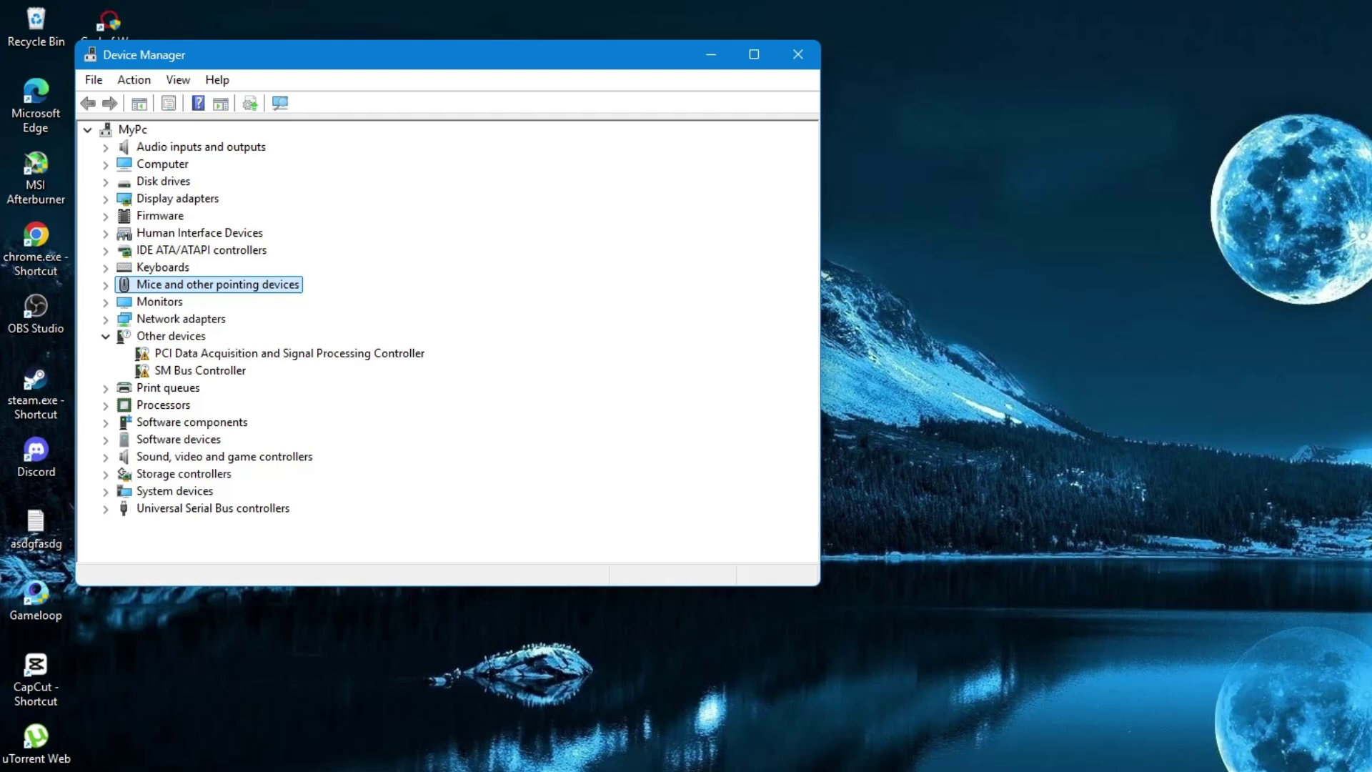
{"action": "key", "text": "Right"}
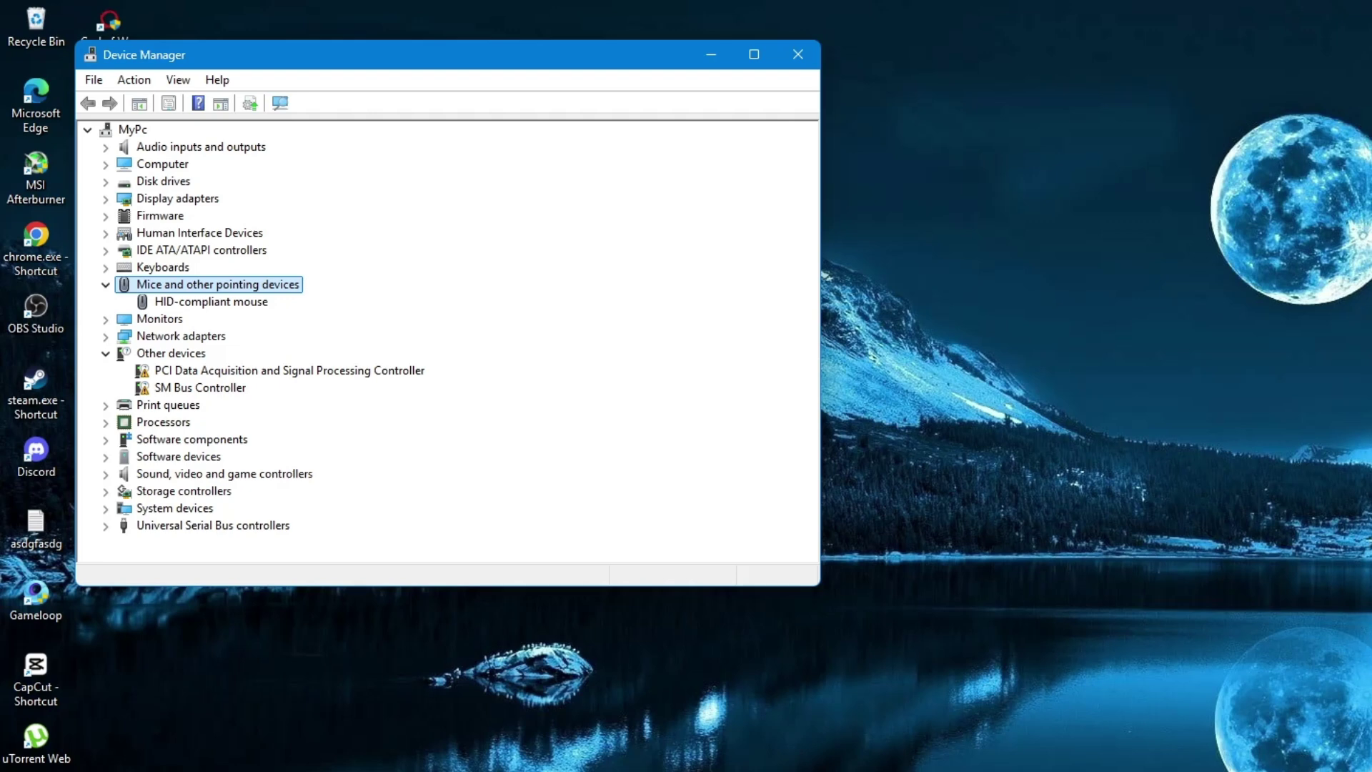
{"action": "left_click", "coordinate": [211, 301]}
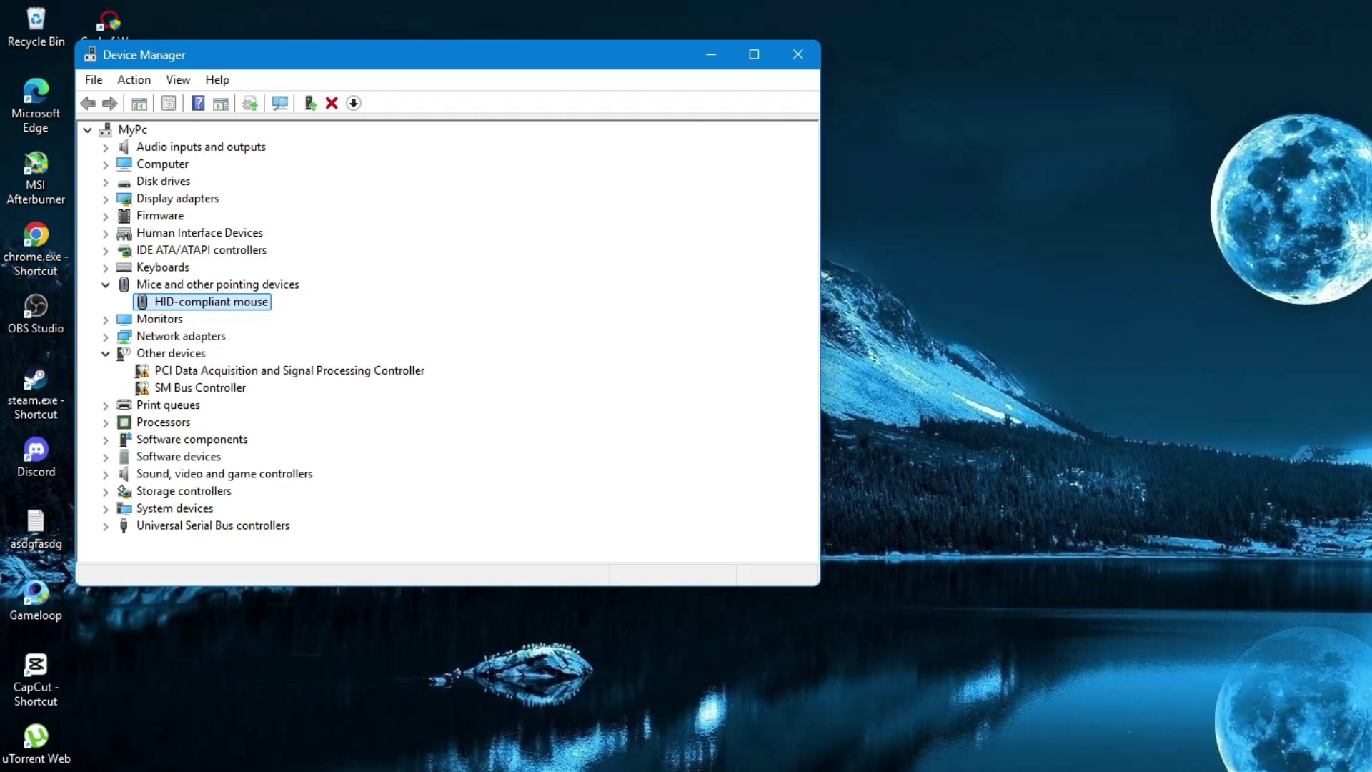
Open the HID-compliant mouse's properties and start Update Driver from its Driver tab
{"action": "key", "text": "Return"}
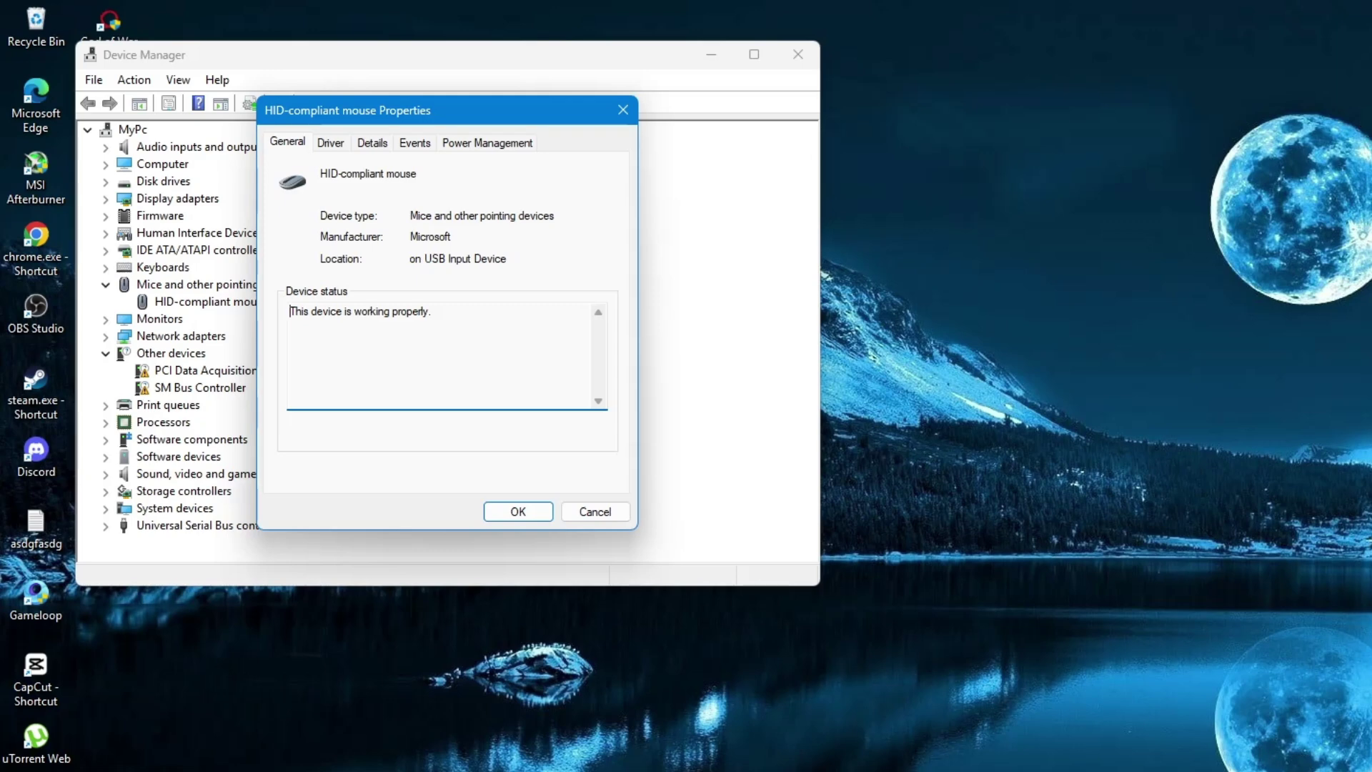
{"action": "key", "text": "Tab"}
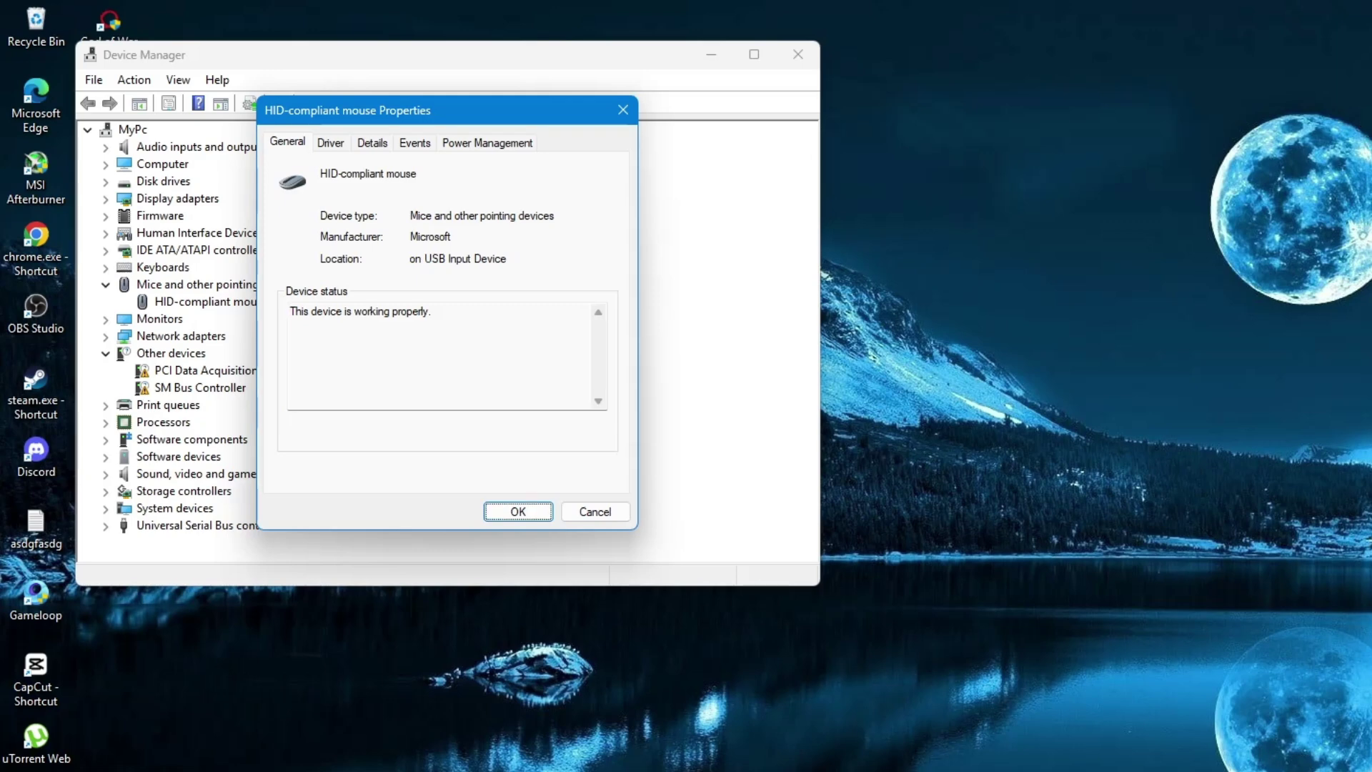
{"action": "key", "text": "Tab"}
{"action": "key", "text": "Tab"}
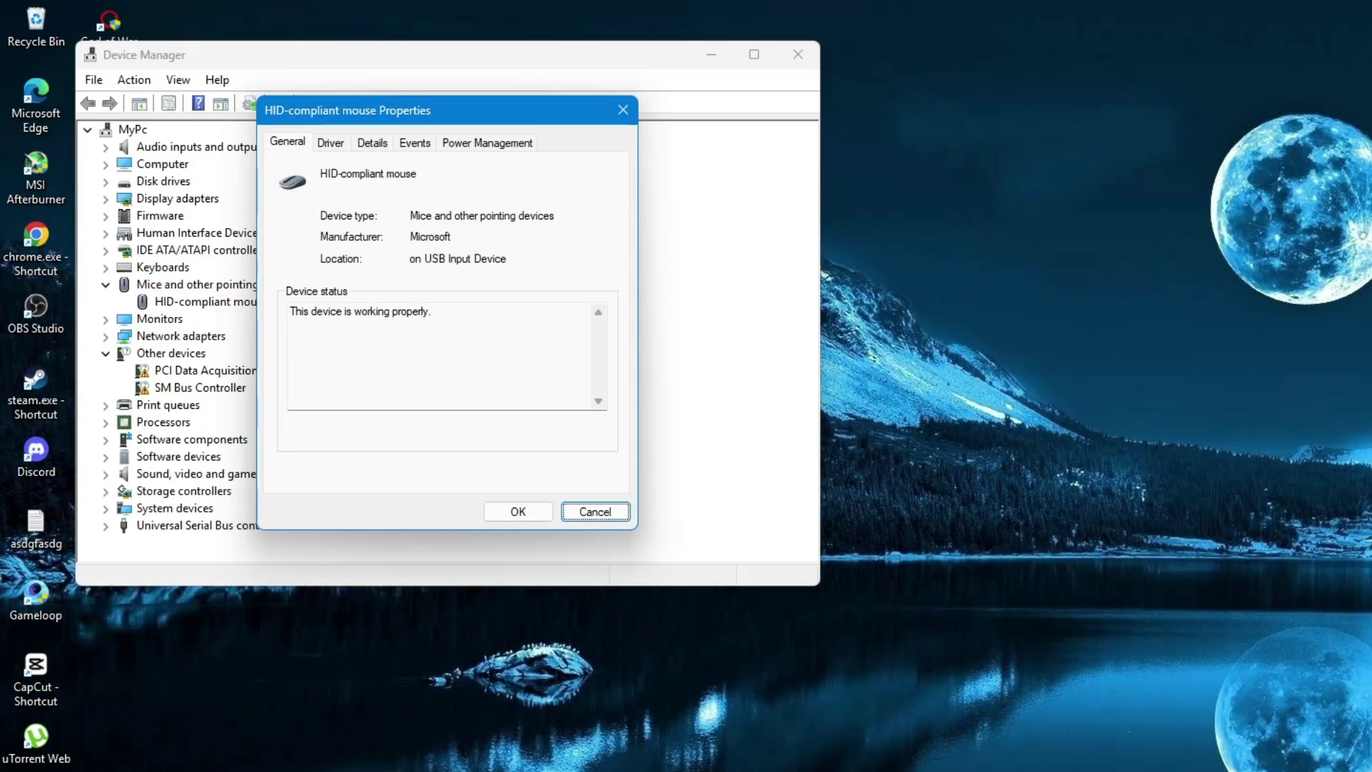
{"action": "key", "text": "Right"}
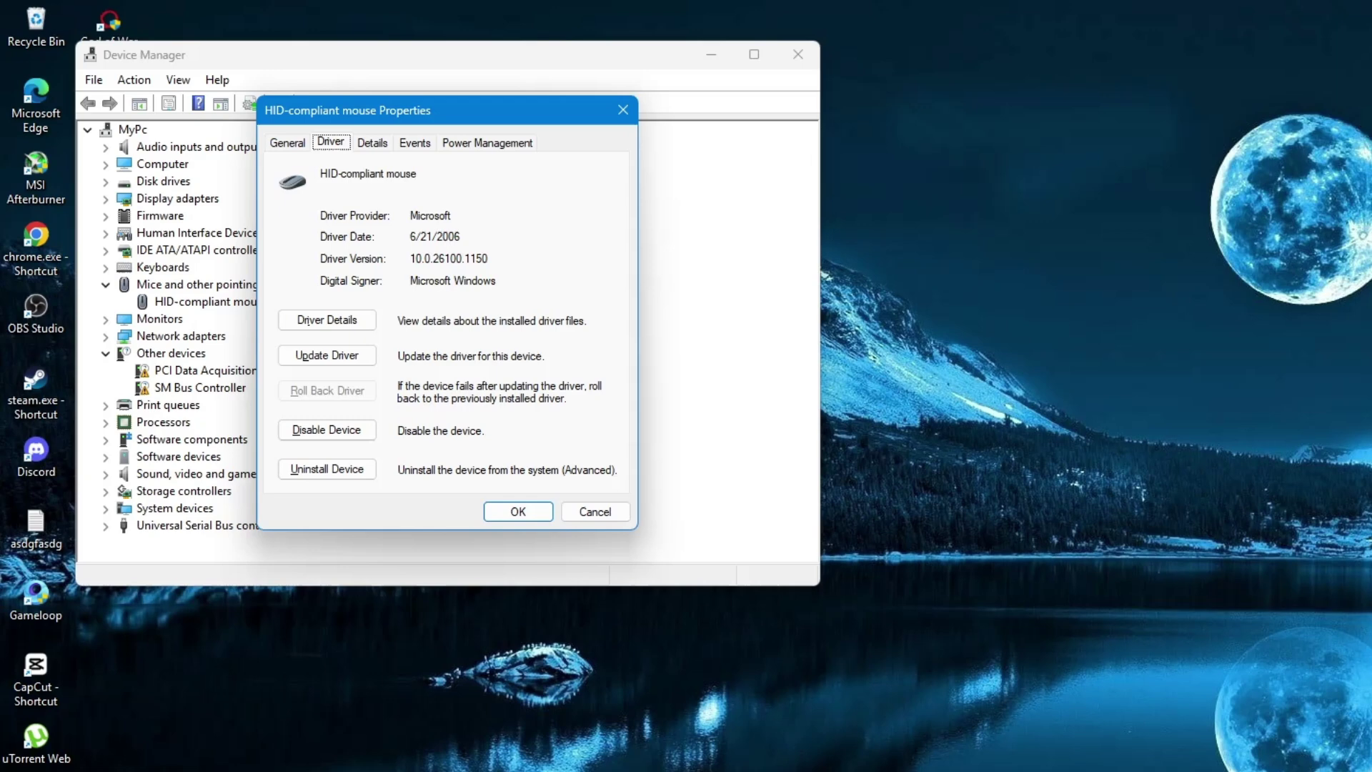
{"action": "key", "text": "Tab"}
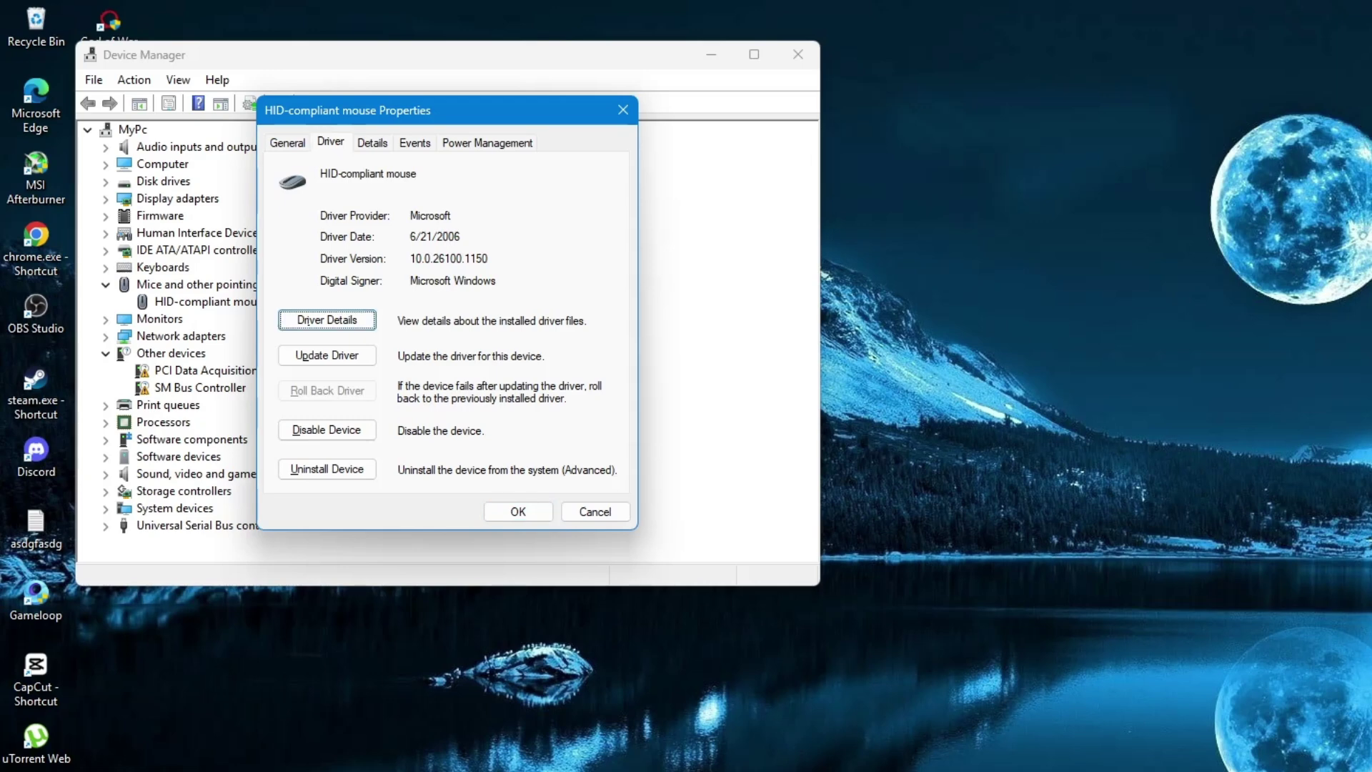
{"action": "key", "text": "Tab"}
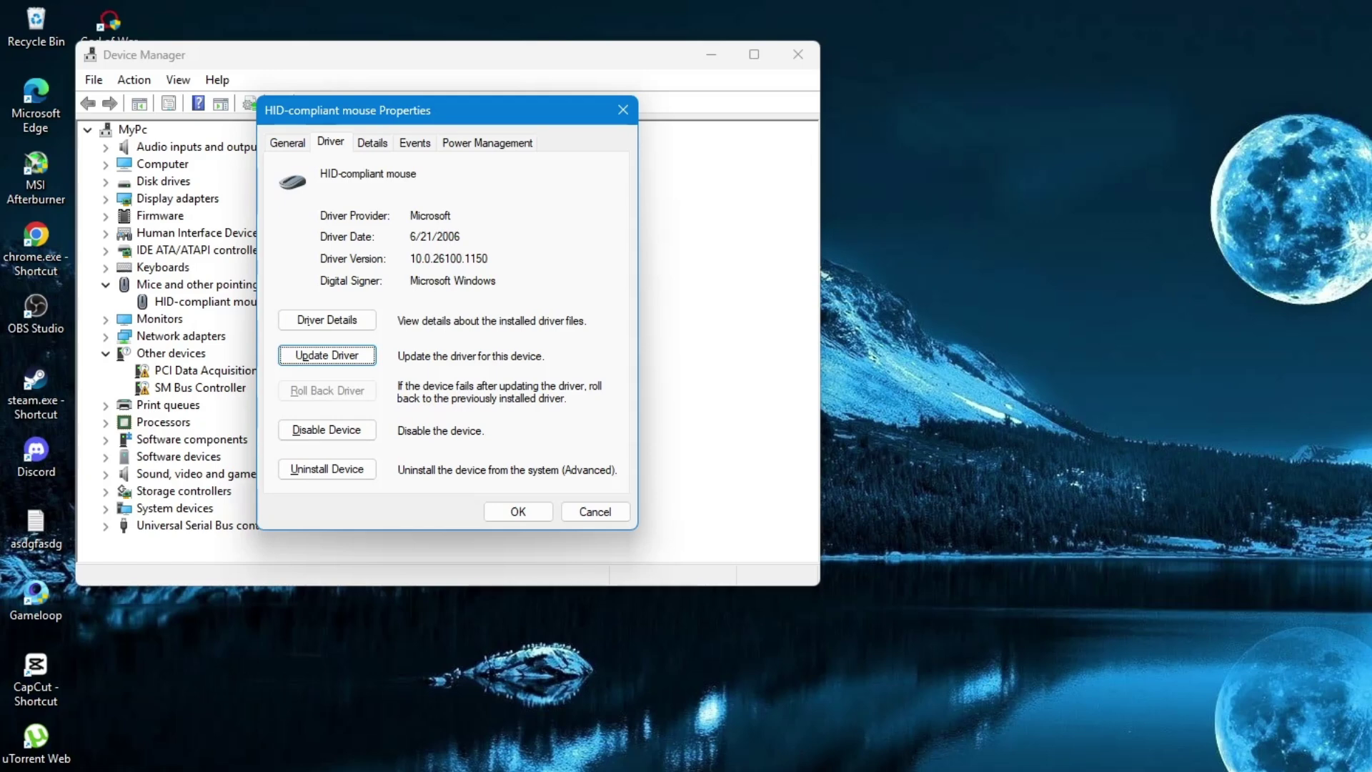
{"action": "key", "text": "Return"}
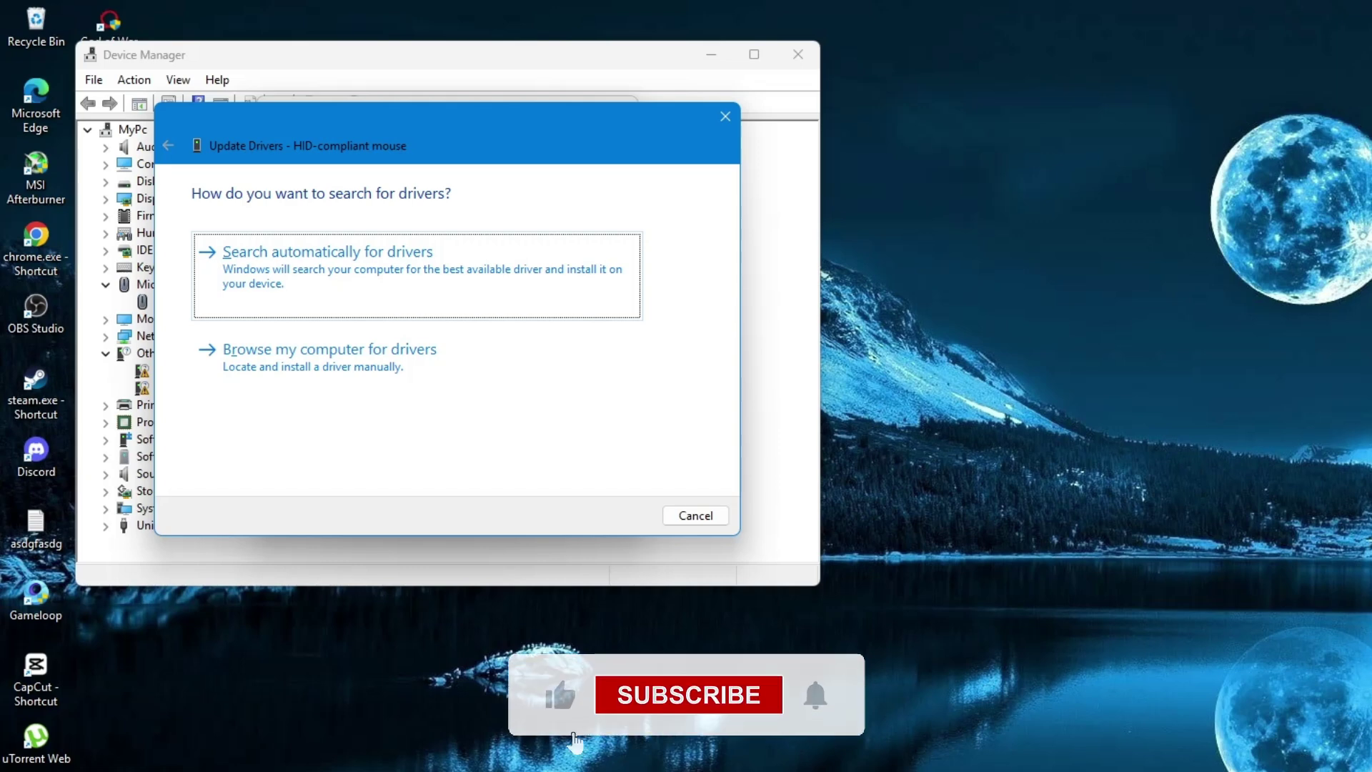
Search automatically for drivers, confirm the best driver is already installed, and close the wizard
{"action": "key", "text": "Return"}
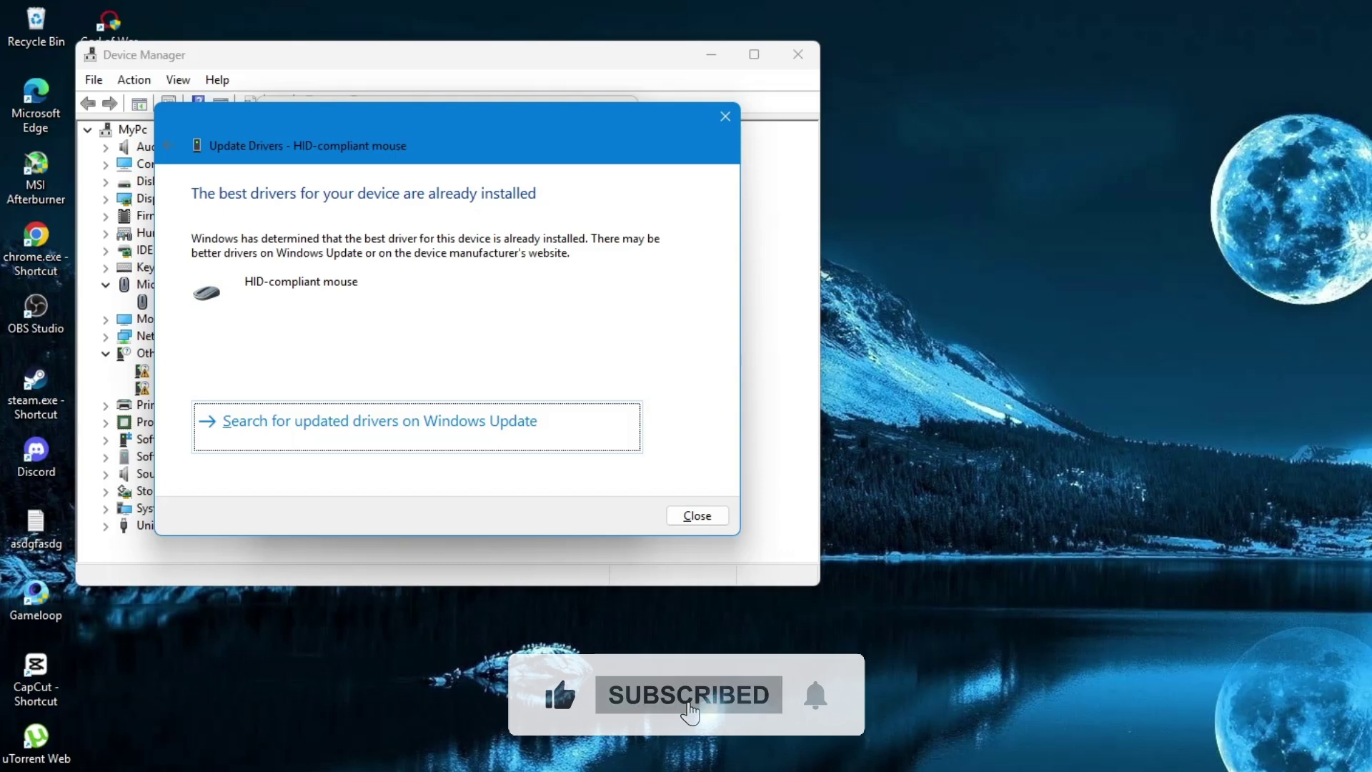
{"action": "key", "text": "Tab"}
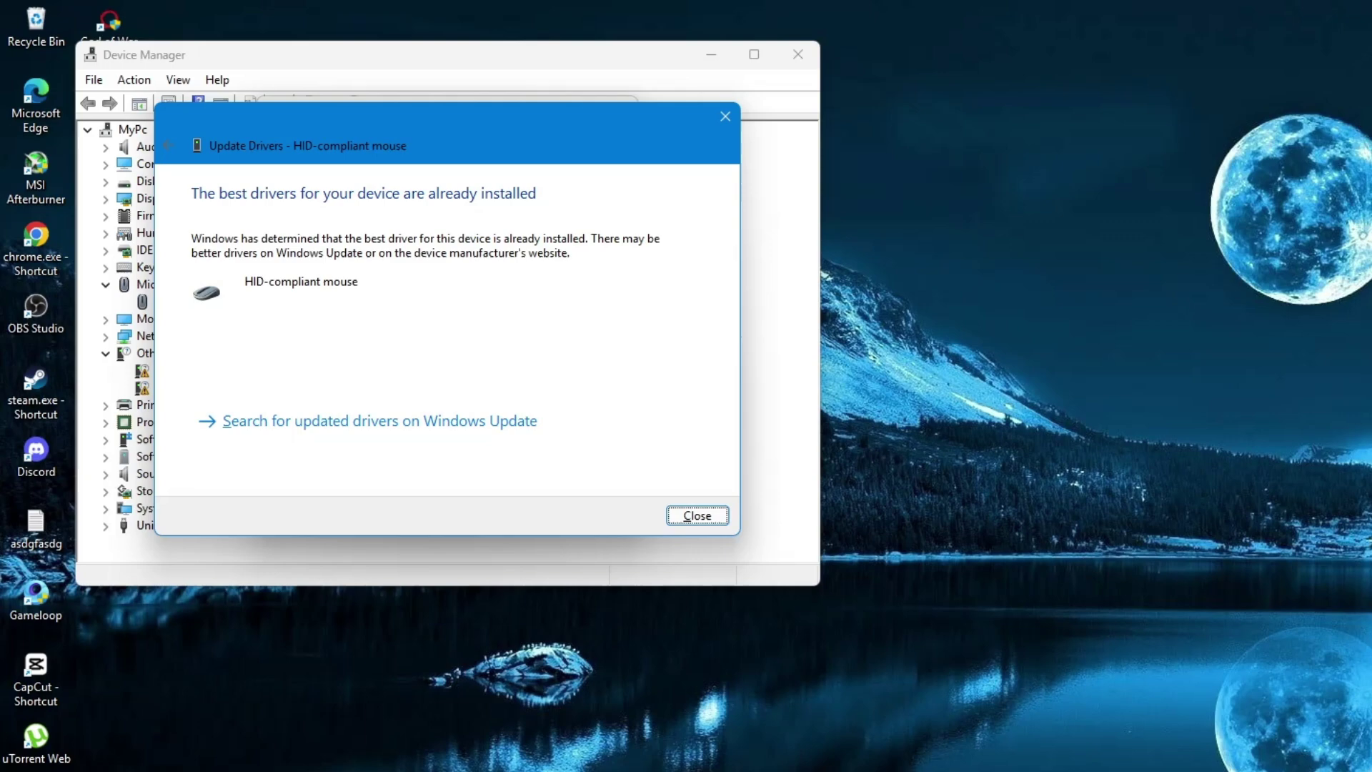
{"action": "key", "text": "Return"}
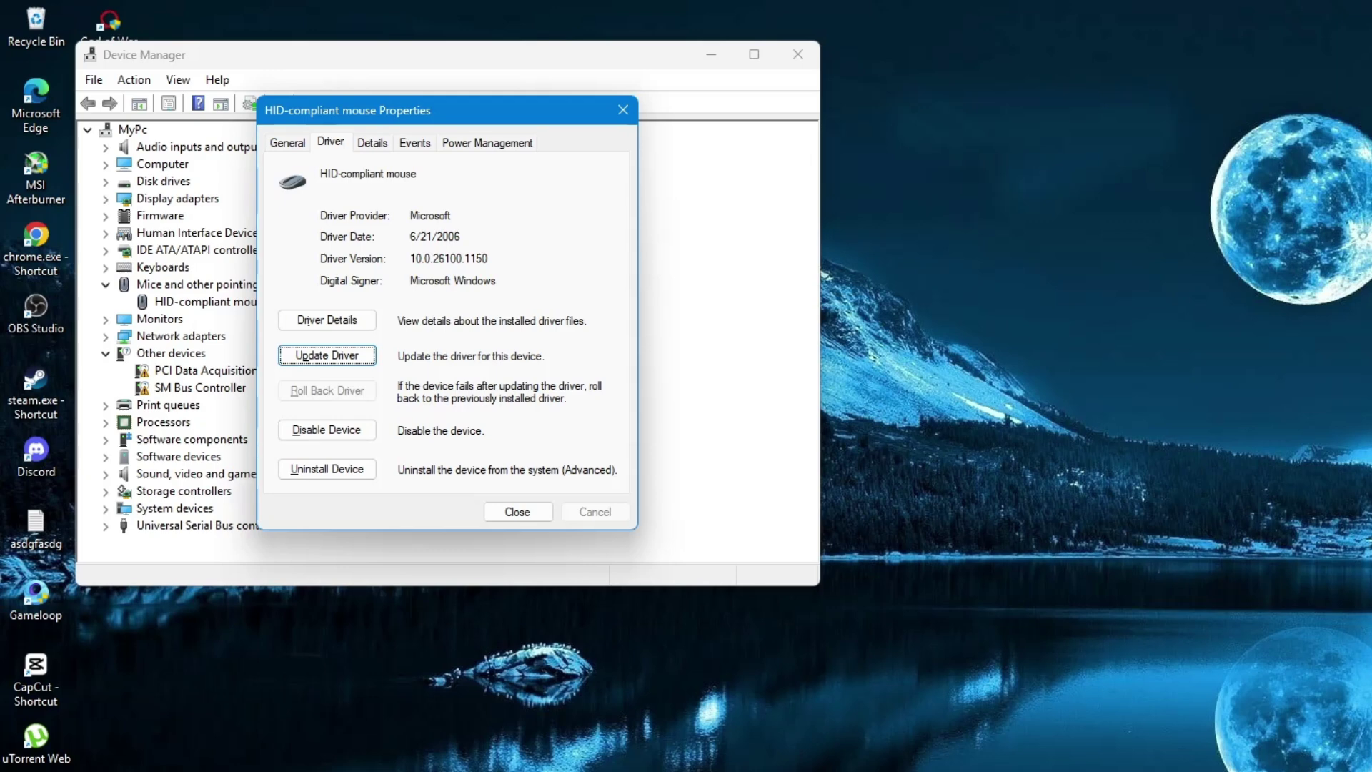
Choose Uninstall Device for the mouse, cancel the confirmation, and close its Properties dialog
{"action": "key", "text": "Tab"}
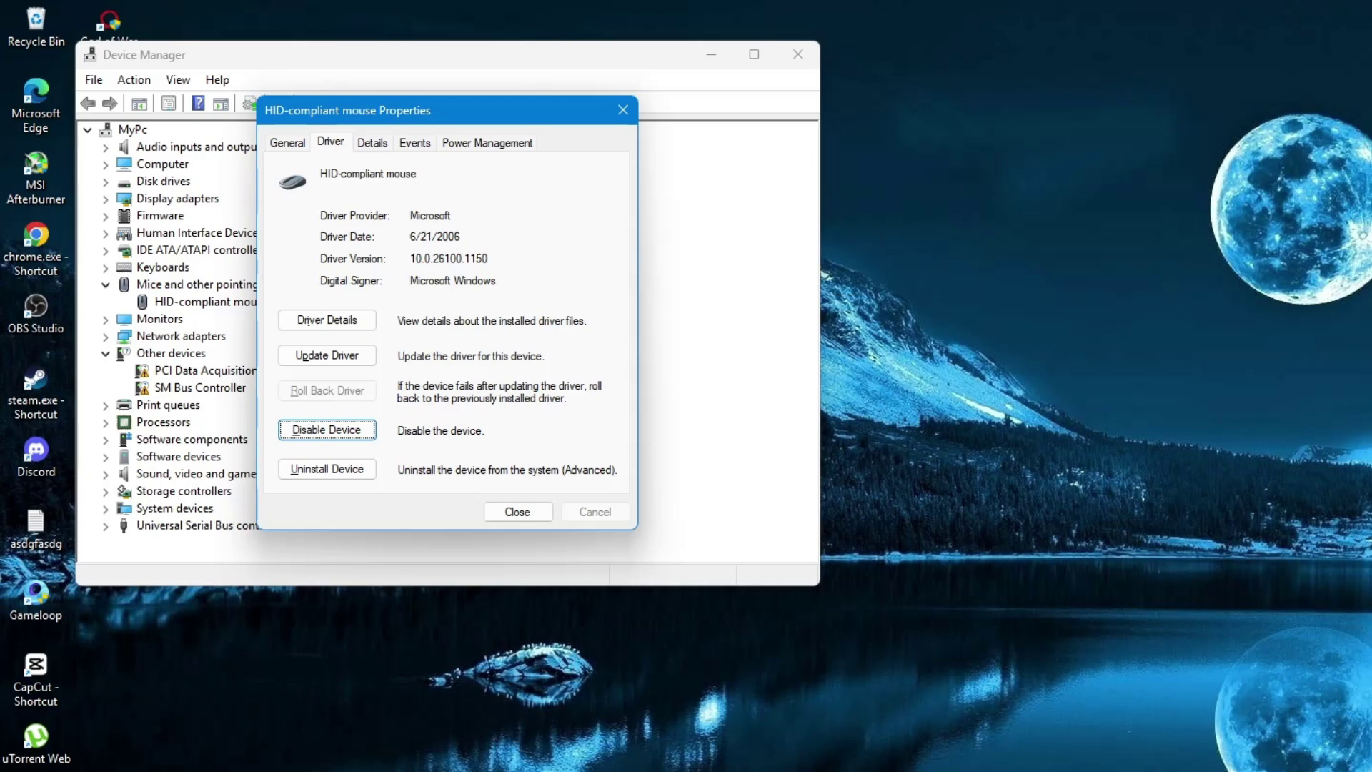
{"action": "key", "text": "Tab"}
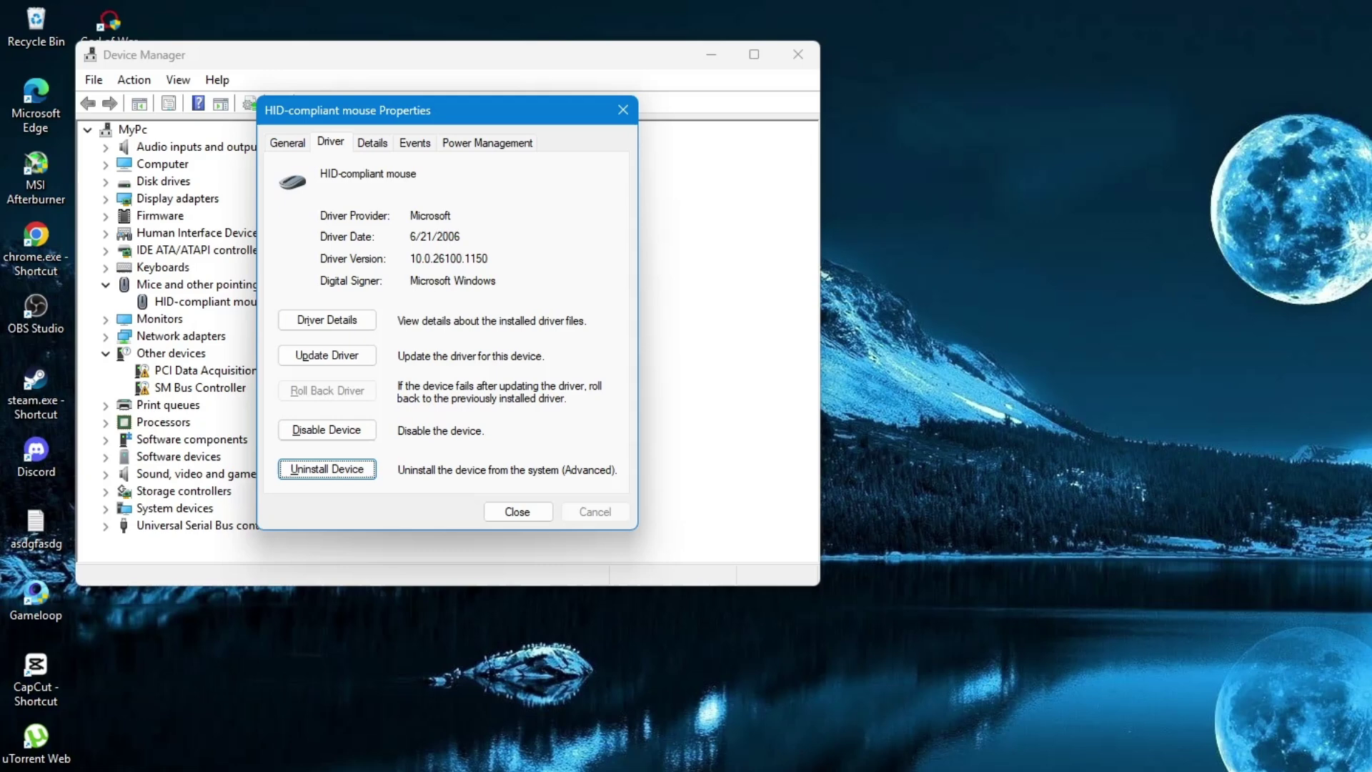
{"action": "key", "text": "Return"}
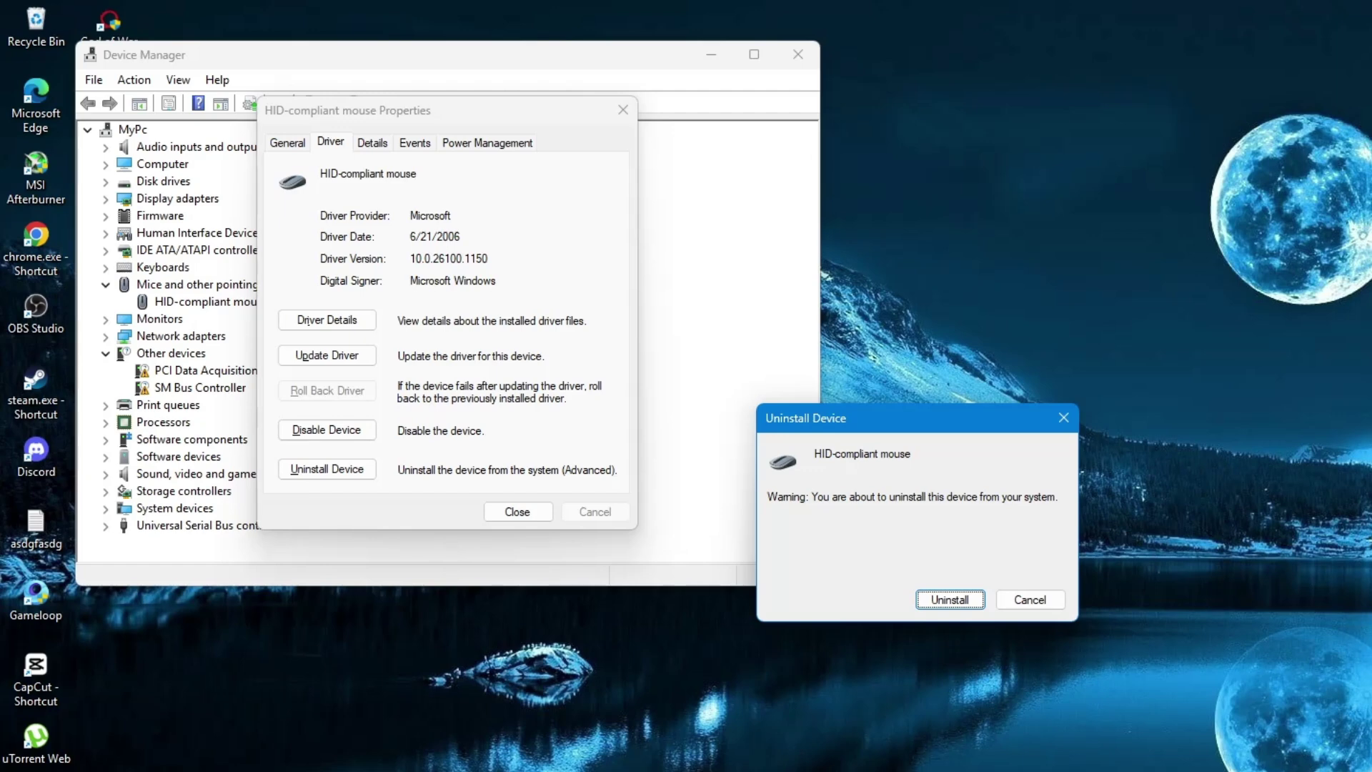
{"action": "key", "text": "Tab"}
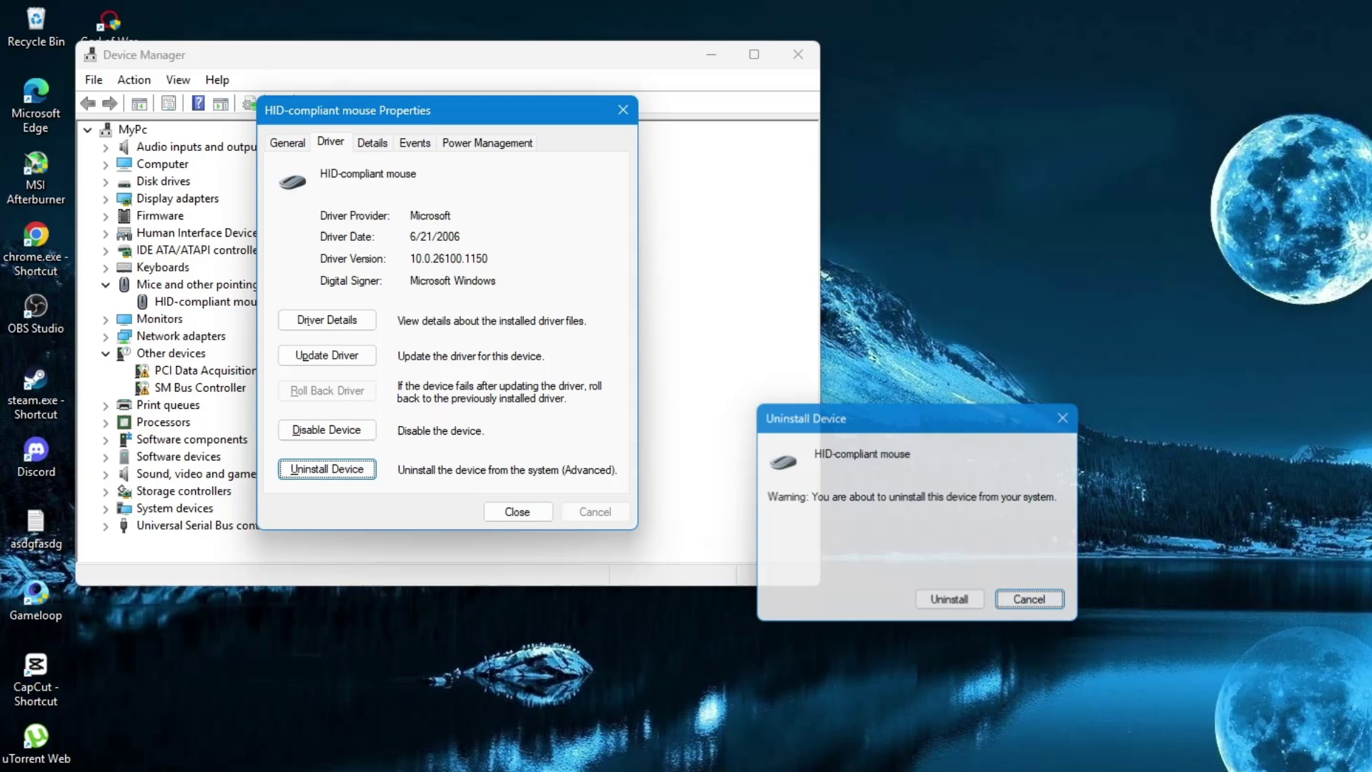
{"action": "key", "text": "Return"}
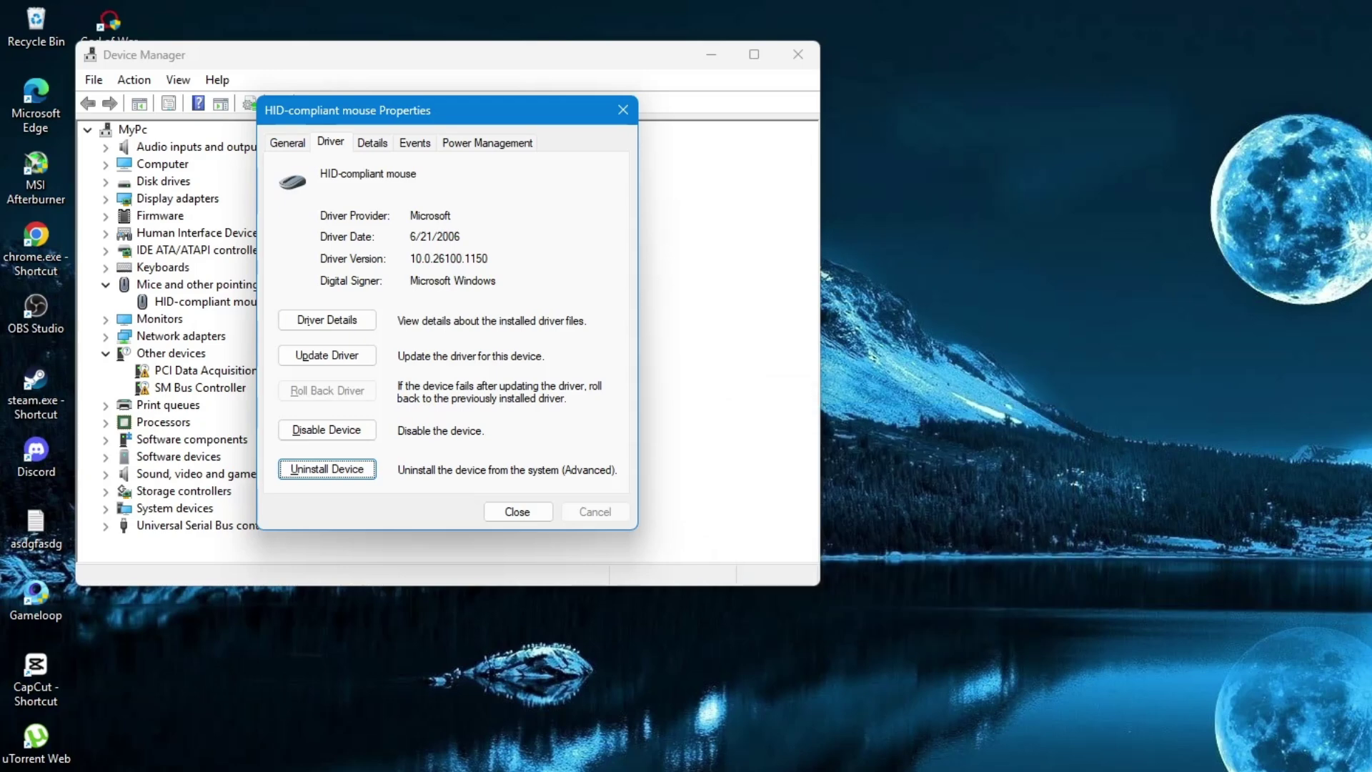
{"action": "key", "text": "Tab"}
{"action": "key", "text": "Return"}
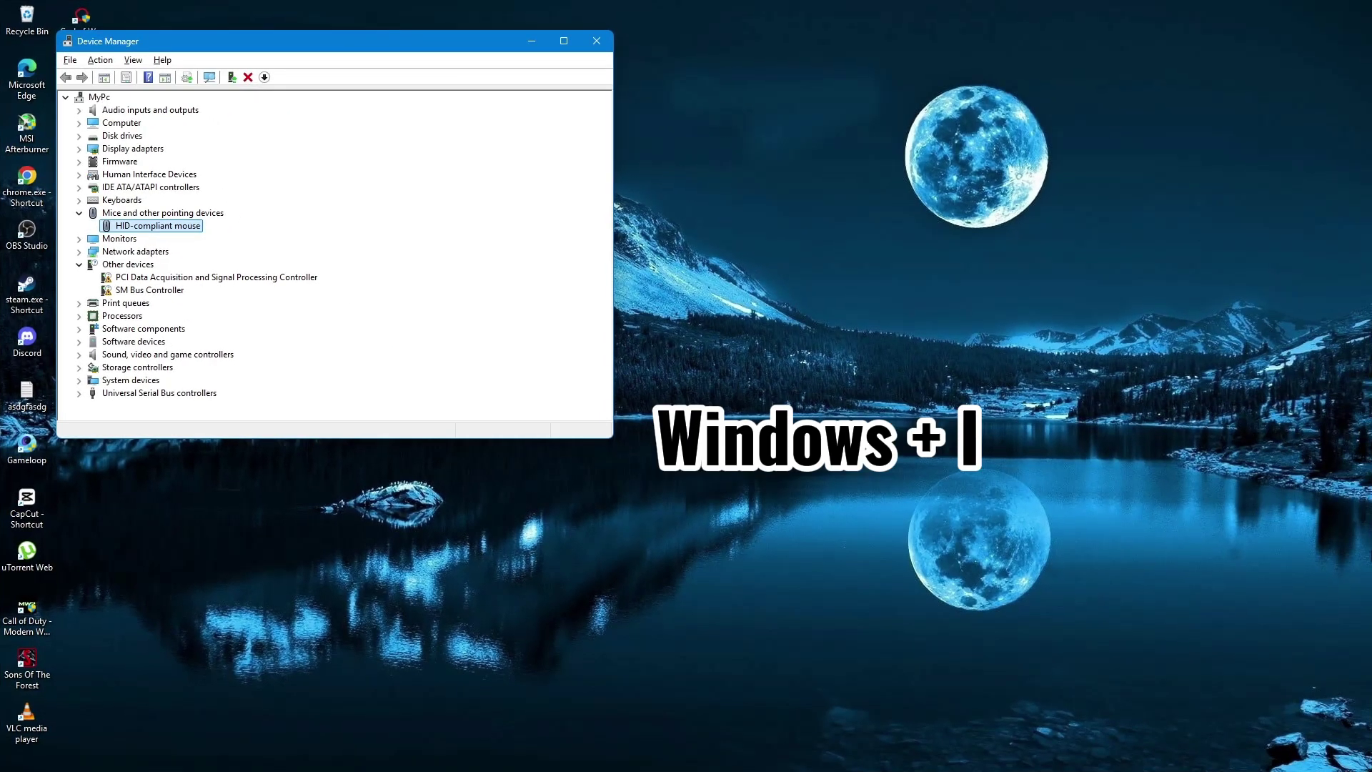
Open Windows Settings and go to the Accessibility category
{"action": "key", "text": "super+i"}
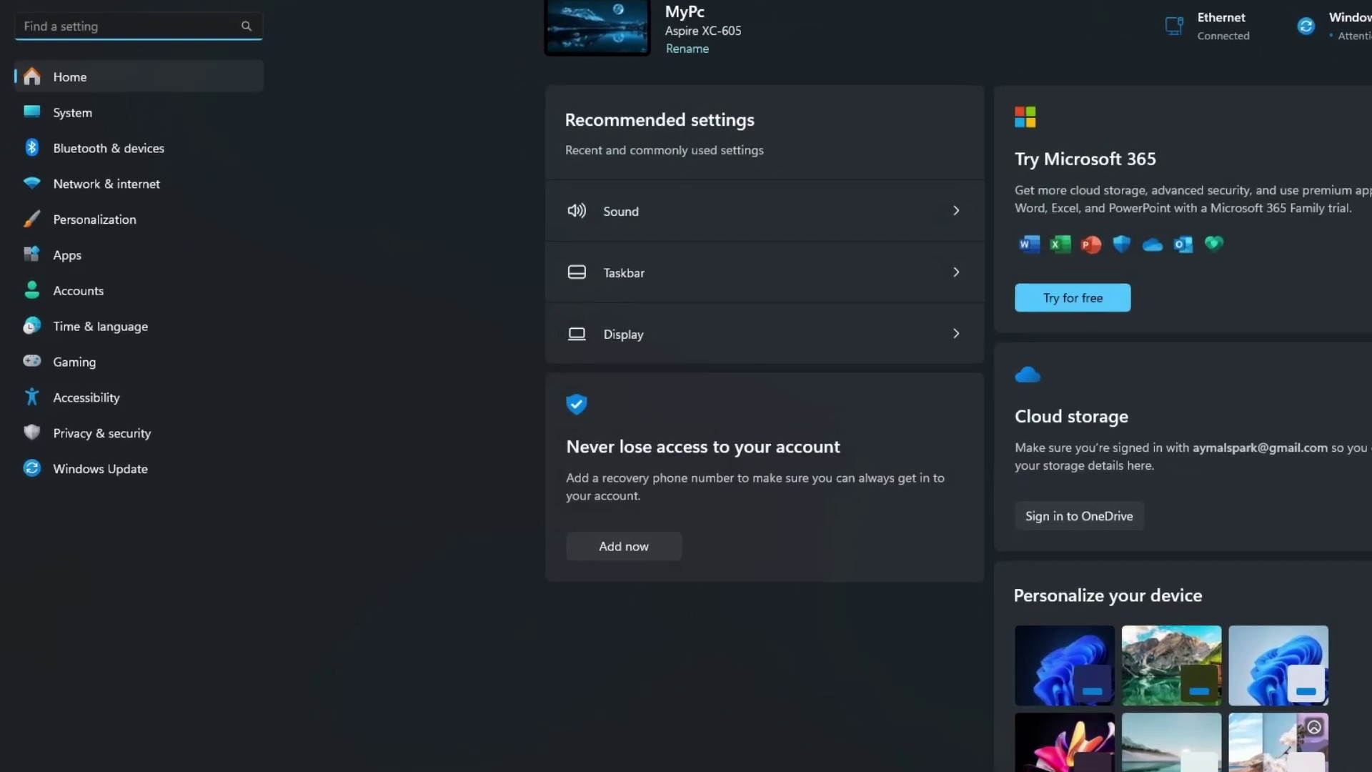
{"action": "key", "text": "Tab"}
{"action": "key", "text": "Down"}
{"action": "key", "text": "Down"}
{"action": "key", "text": "Down"}
{"action": "key", "text": "Down"}
{"action": "key", "text": "Down"}
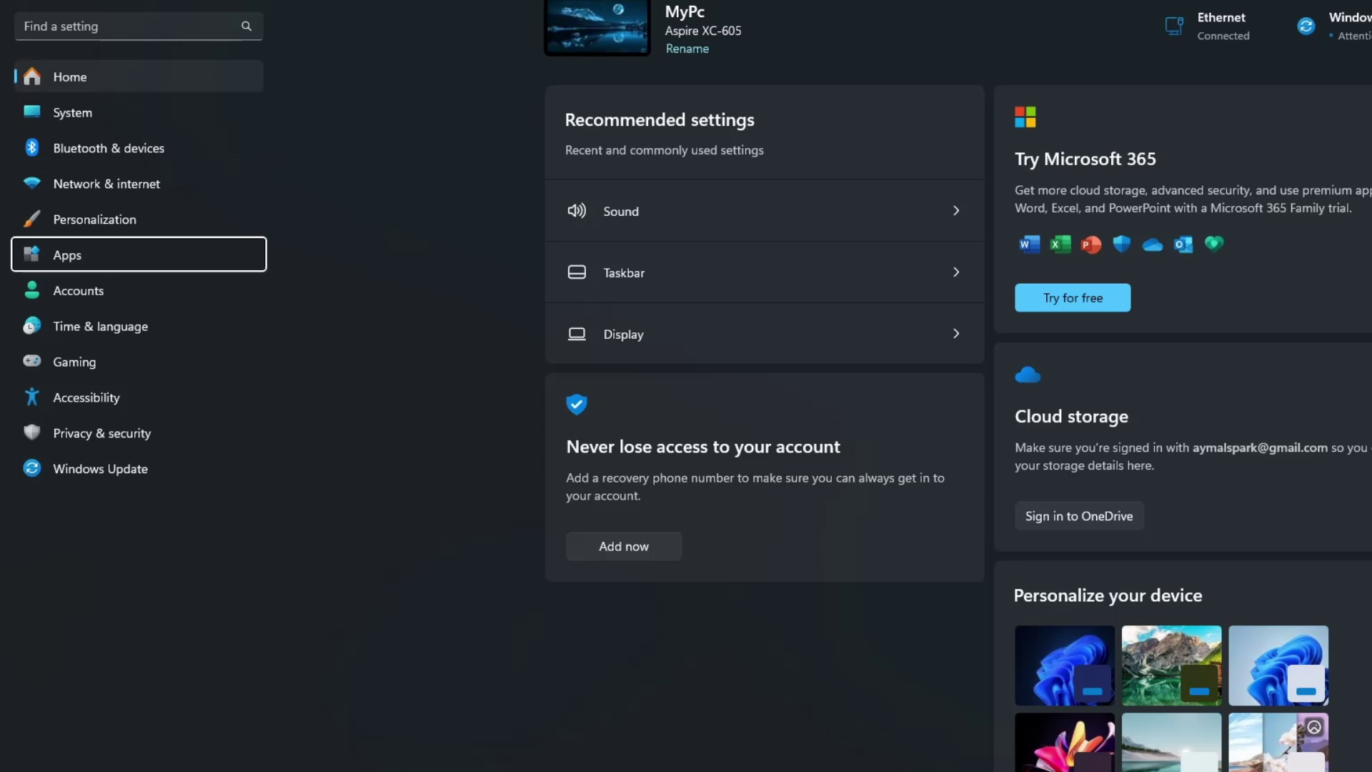
{"action": "key", "text": "Down"}
{"action": "key", "text": "Down"}
{"action": "key", "text": "Down"}
{"action": "key", "text": "Down"}
{"action": "key", "text": "Return"}
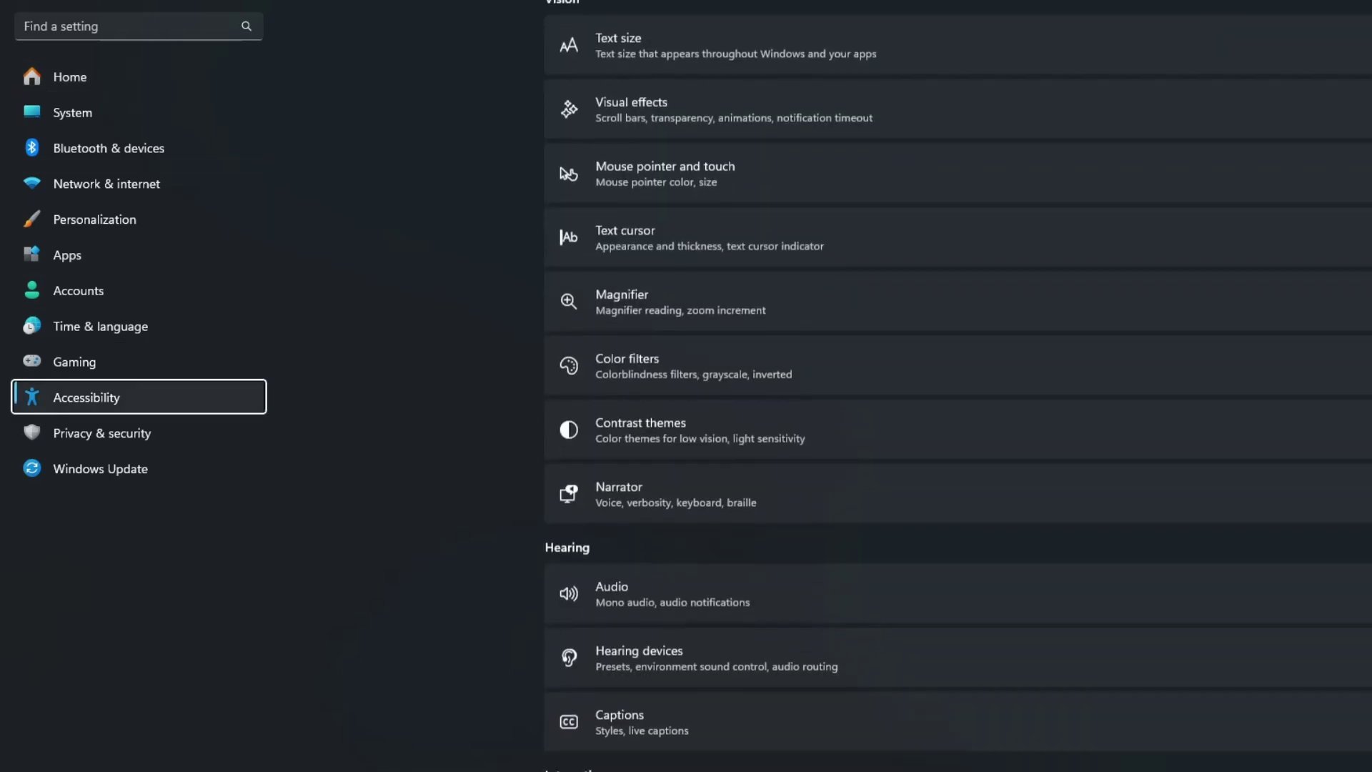
Open the Accessibility Mouse page, where Mouse keys is off
{"action": "key", "text": "Tab"}
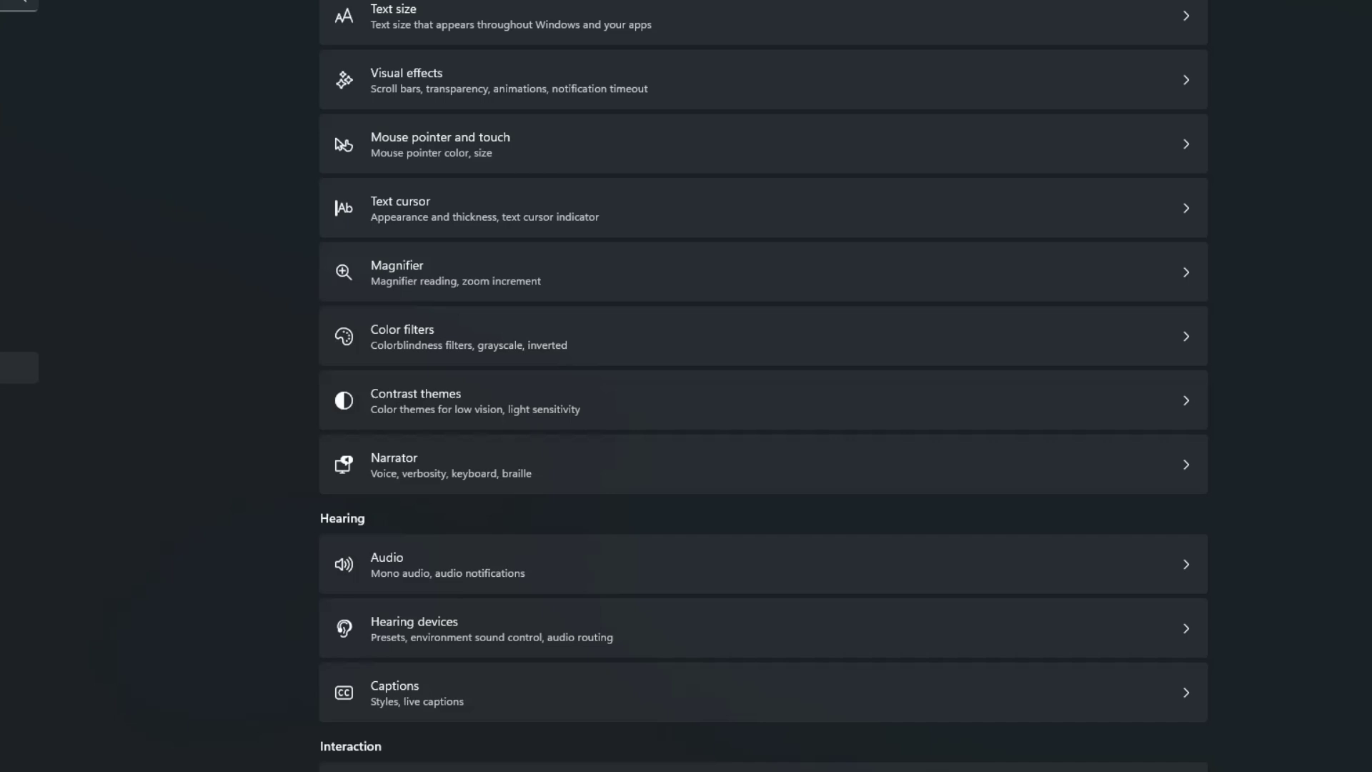
{"action": "key", "text": "Down"}
{"action": "key", "text": "Down"}
{"action": "key", "text": "Down"}
{"action": "key", "text": "Down"}
{"action": "key", "text": "Down"}
{"action": "key", "text": "Down"}
{"action": "key", "text": "Down"}
{"action": "key", "text": "Down"}
{"action": "key", "text": "Down"}
{"action": "key", "text": "Down"}
{"action": "key", "text": "Down"}
{"action": "key", "text": "Down"}
{"action": "key", "text": "Down"}
{"action": "key", "text": "Down"}
{"action": "key", "text": "Up"}
{"action": "key", "text": "Up"}
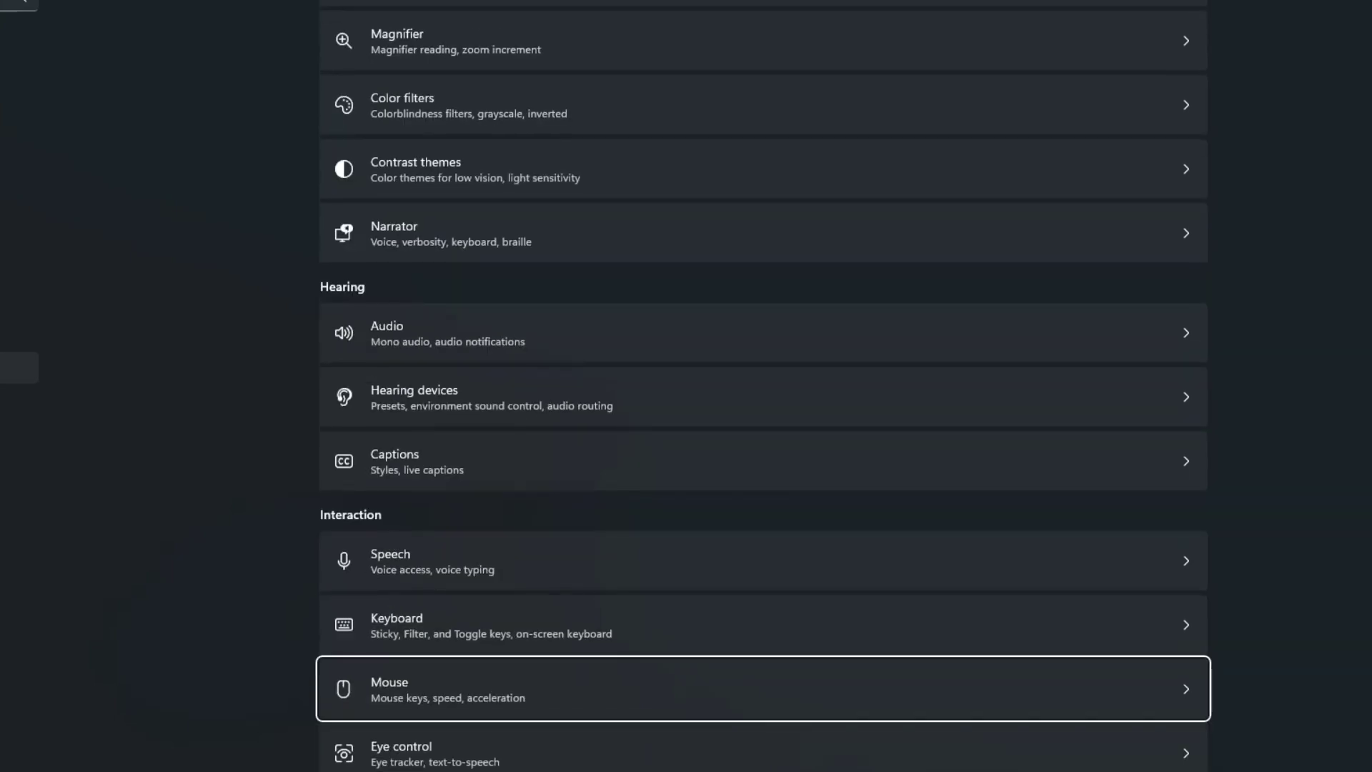
{"action": "key", "text": "Down"}
{"action": "key", "text": "Return"}
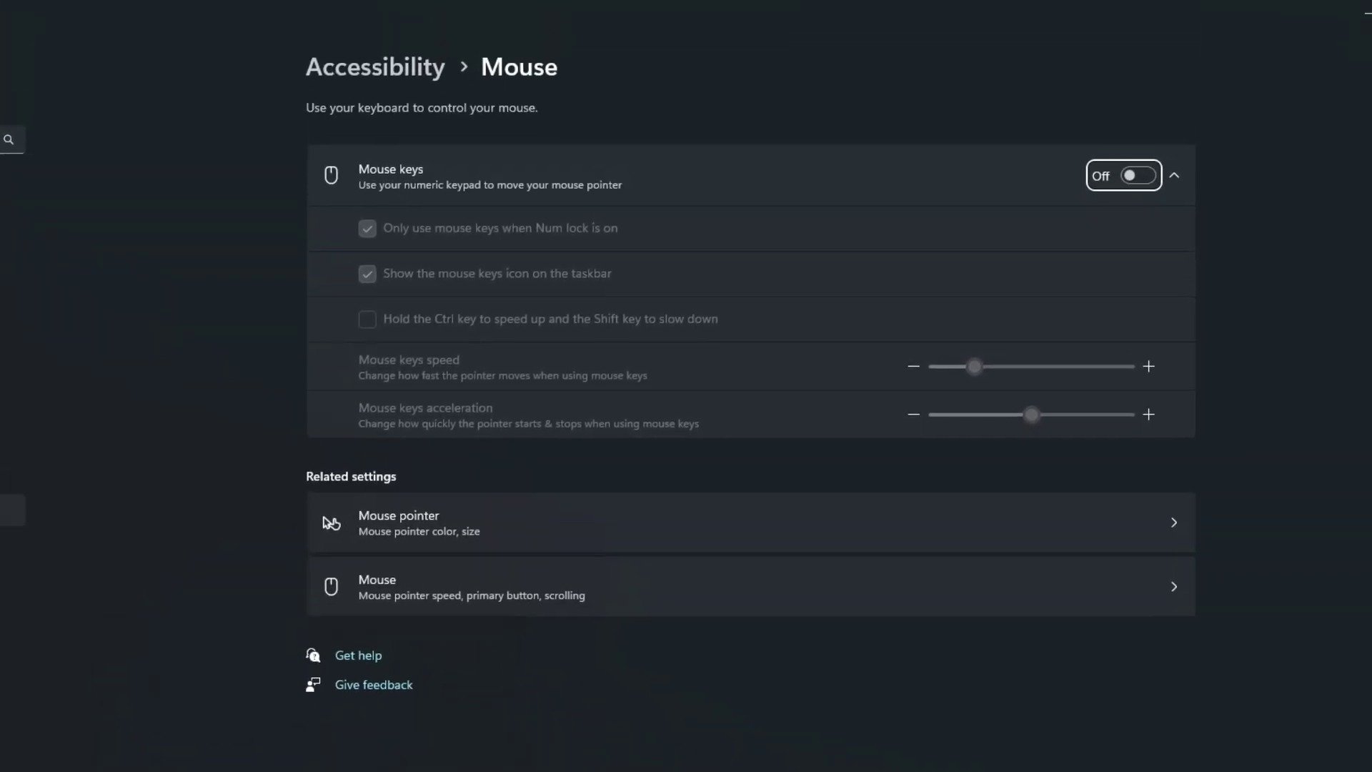
Follow the related Mouse pointer setting to the Mouse pointer and touch page
{"action": "key", "text": "Tab"}
{"action": "key", "text": "Tab"}
{"action": "key", "text": "Tab"}
{"action": "key", "text": "Tab"}
{"action": "key", "text": "Tab"}
{"action": "key", "text": "Tab"}
{"action": "key", "text": "Tab"}
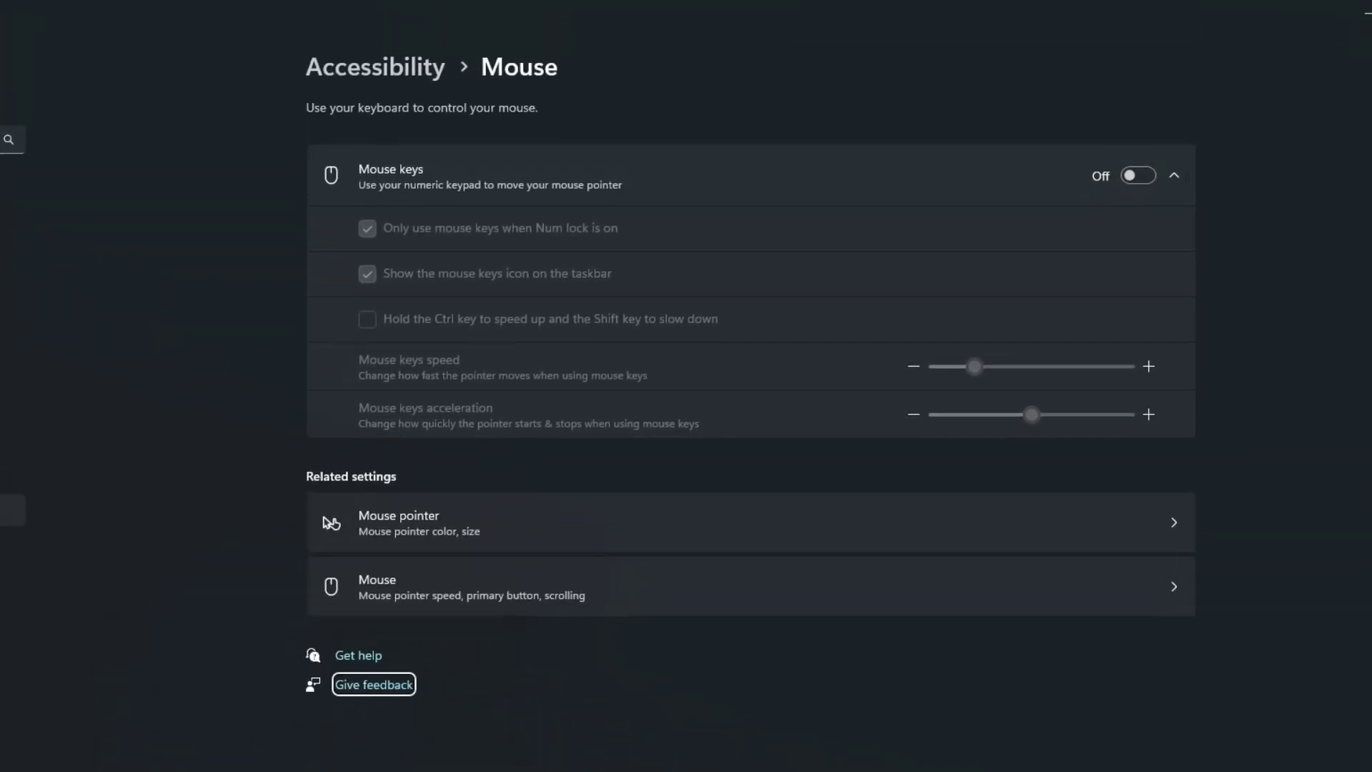
{"action": "key", "text": "Tab"}
{"action": "key", "text": "Tab"}
{"action": "key", "text": "Tab"}
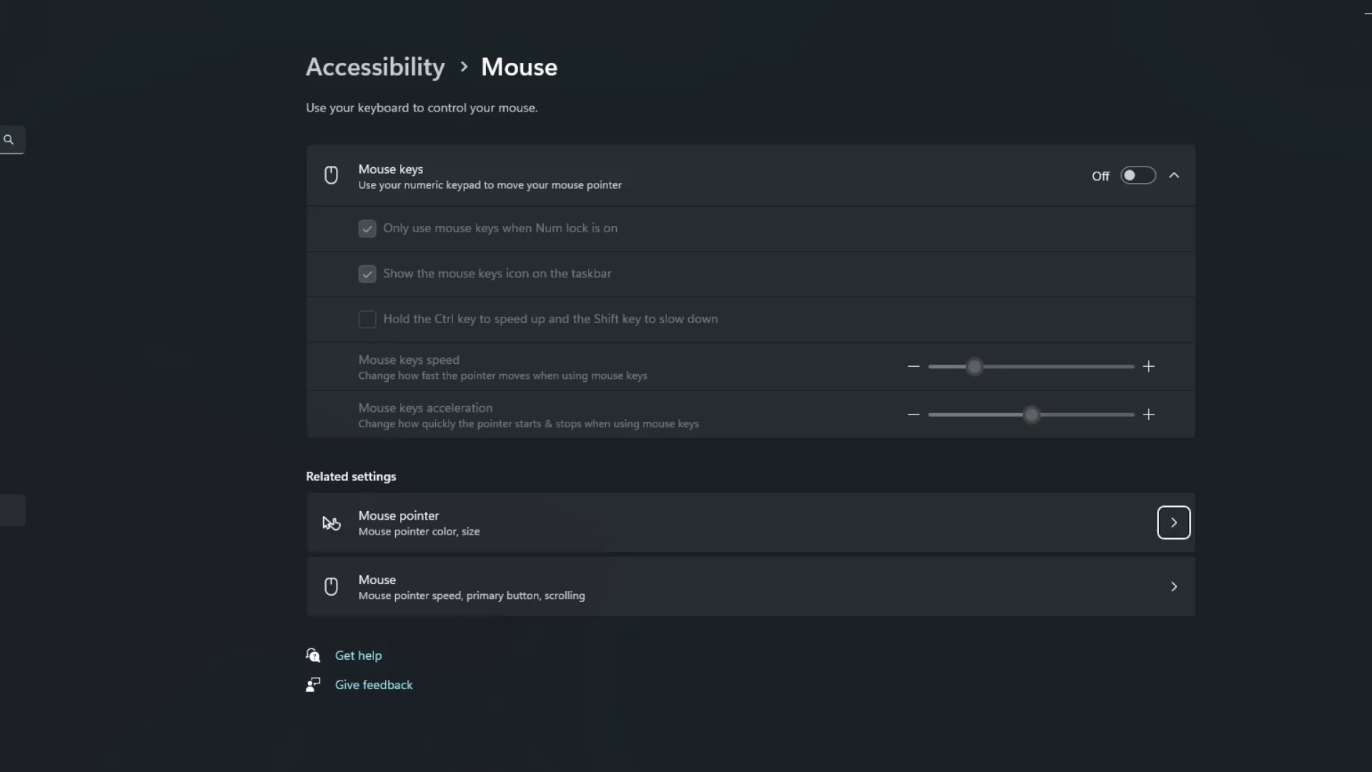
{"action": "key", "text": "Return"}
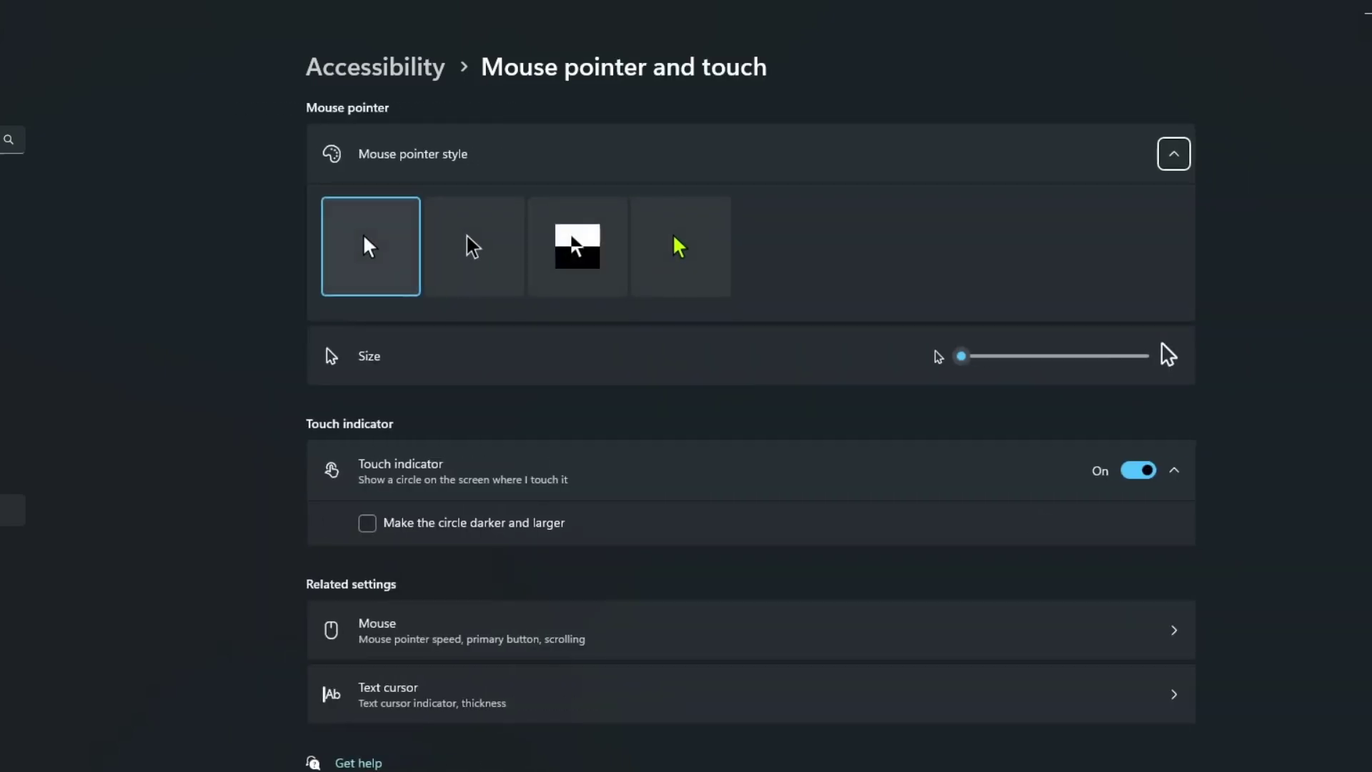
{"action": "key", "text": "Tab"}
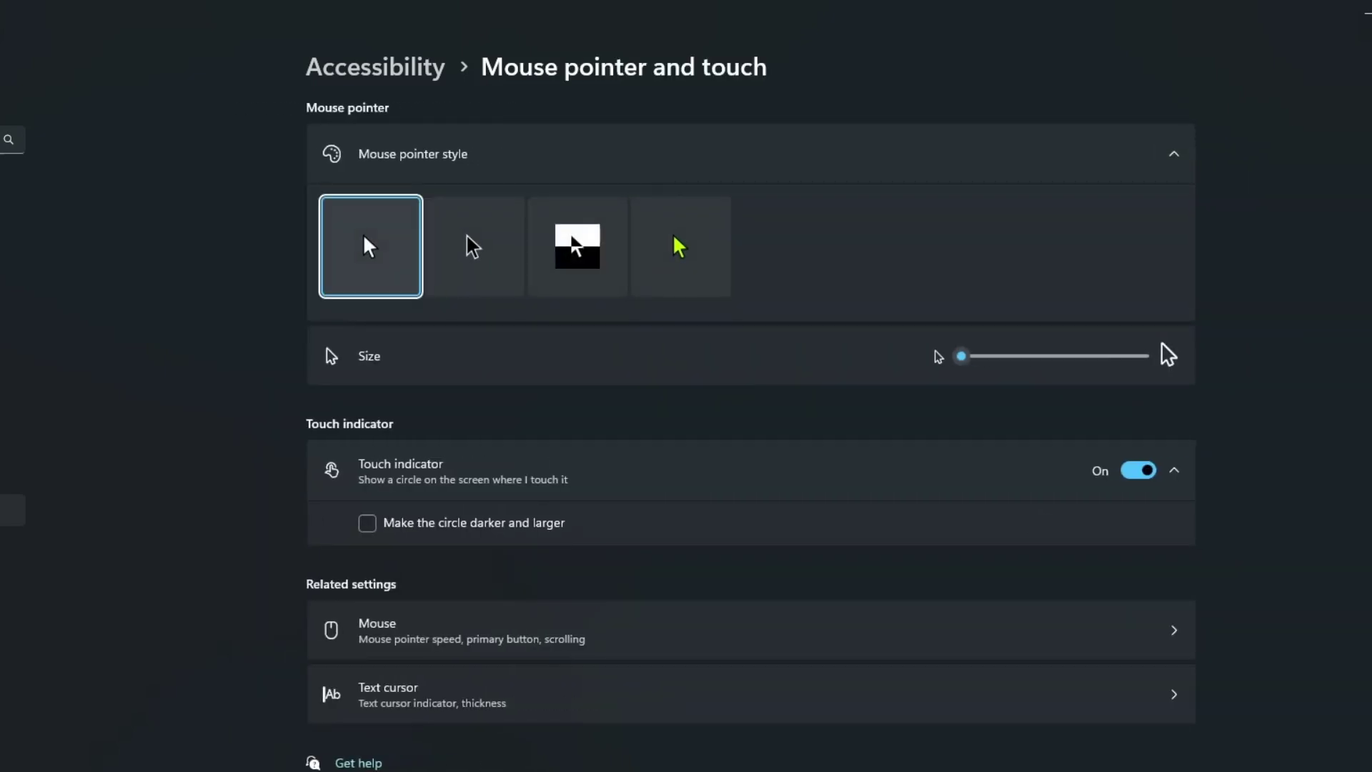
{"action": "key", "text": "Right"}
{"action": "key", "text": "Right"}
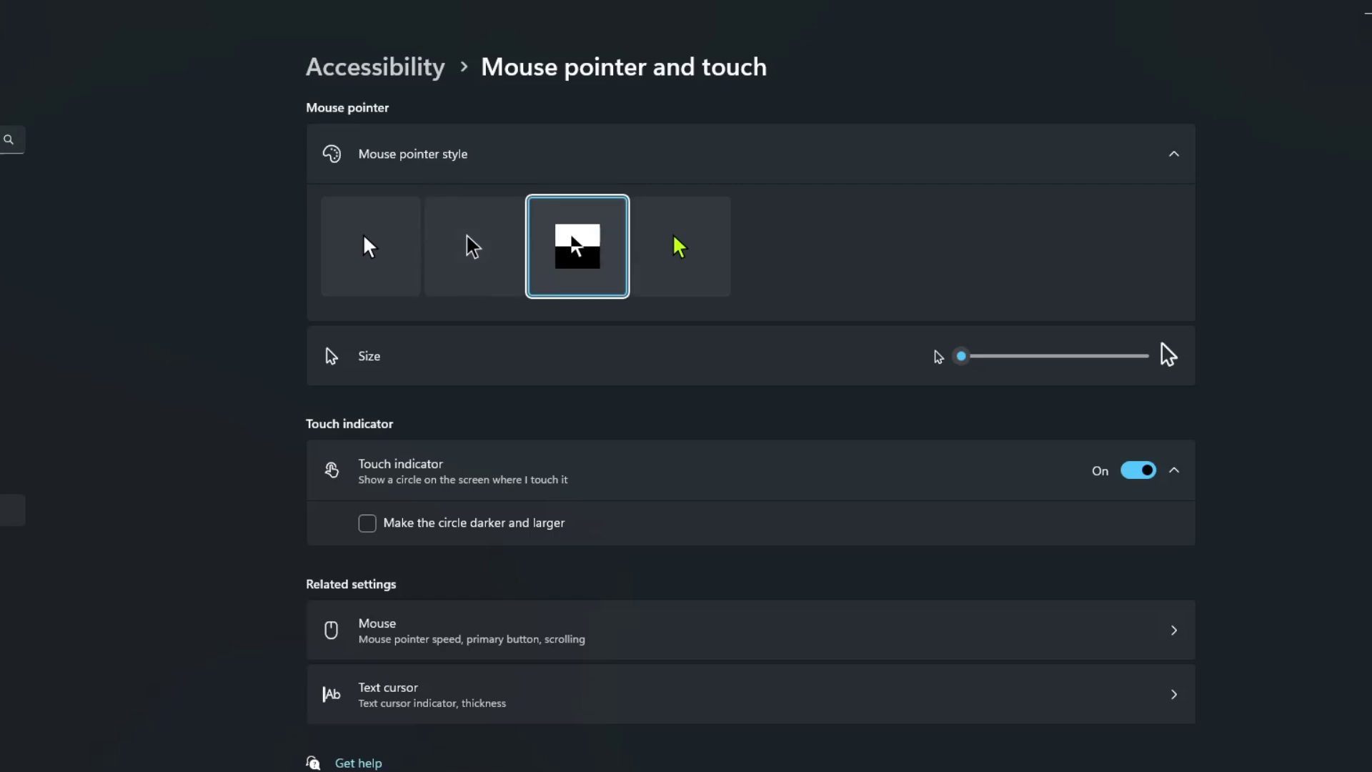
{"action": "key", "text": "Left"}
{"action": "key", "text": "Left"}
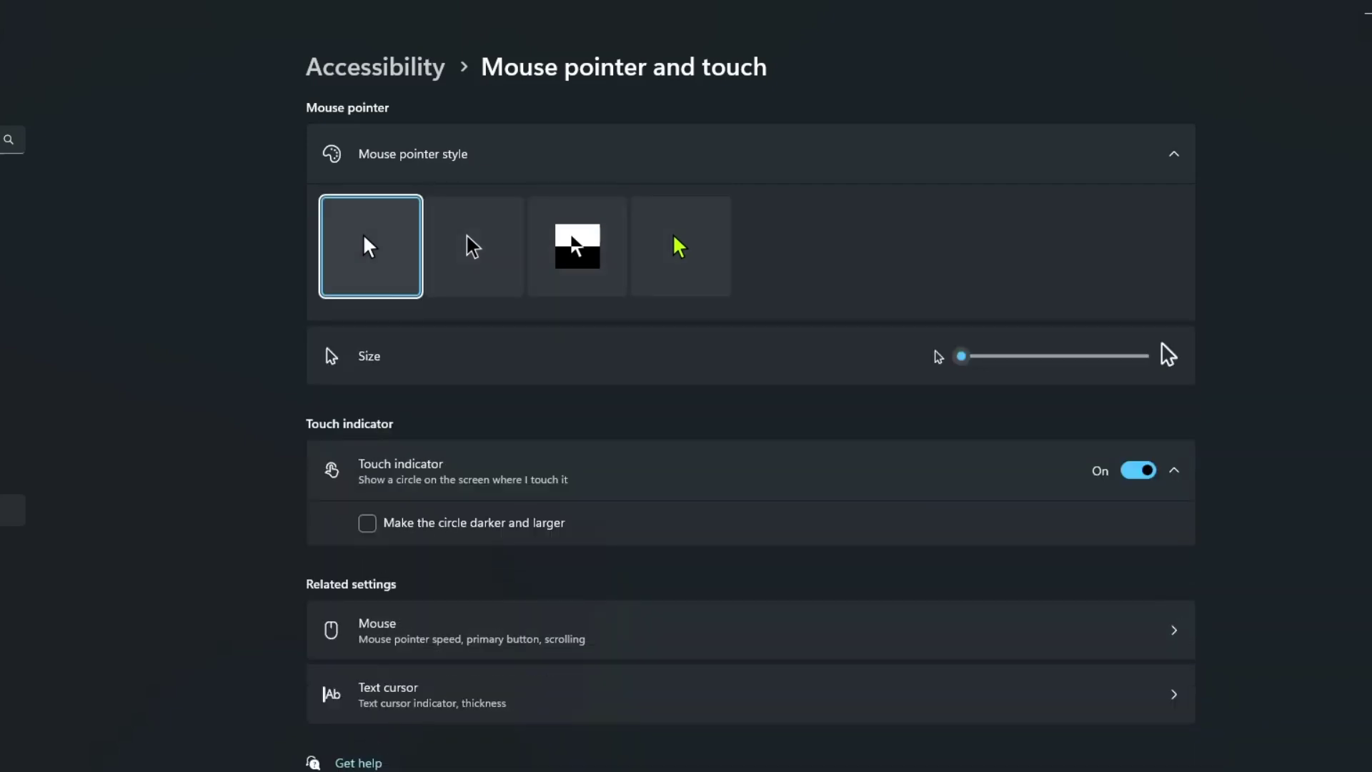